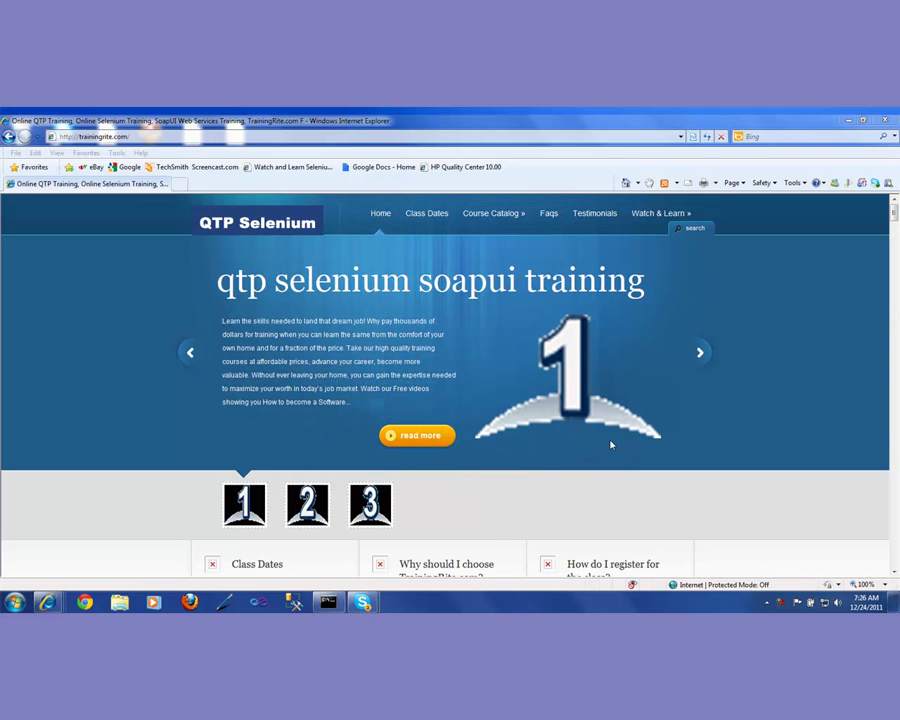
Step: Open the Quality Center 10.00 start page, go to Site Administrator, and log in with the prefilled Admin account
{"action": "left_click", "coordinate": [468, 170]}
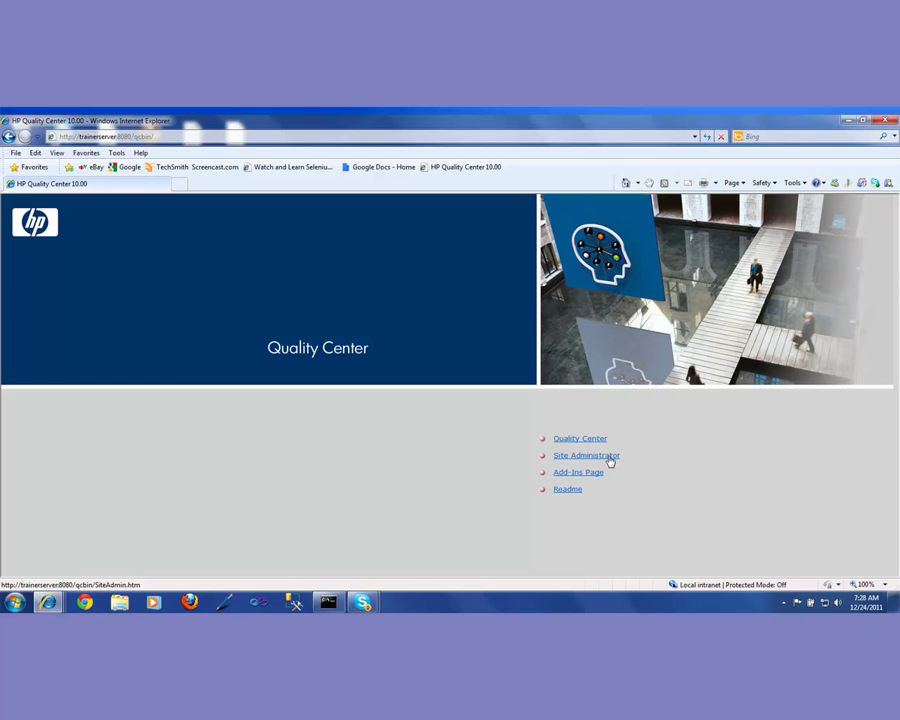
{"action": "left_click", "coordinate": [608, 458]}
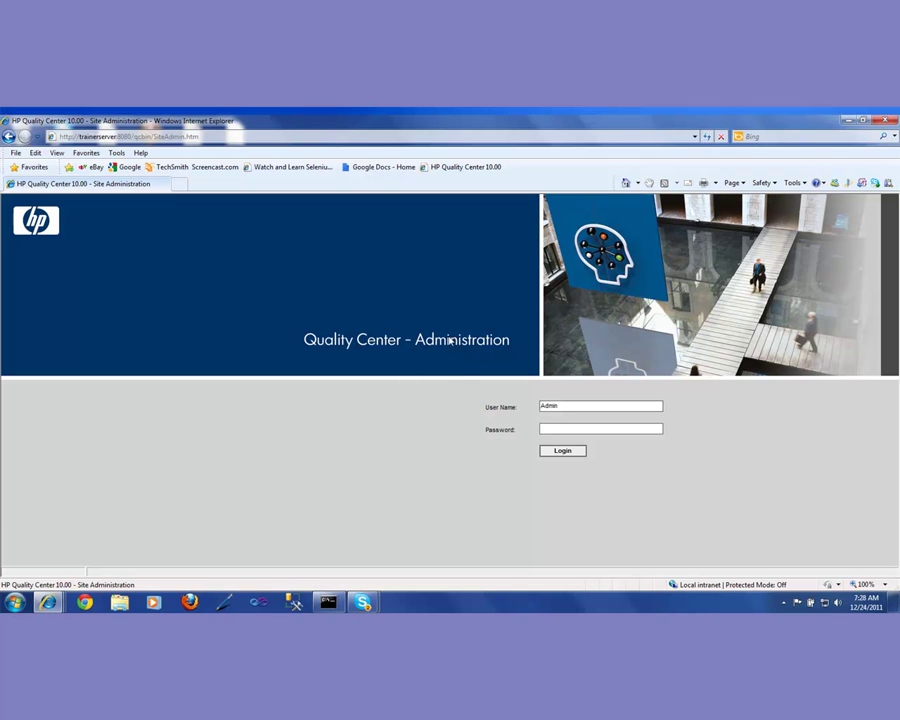
{"action": "left_click", "coordinate": [559, 452]}
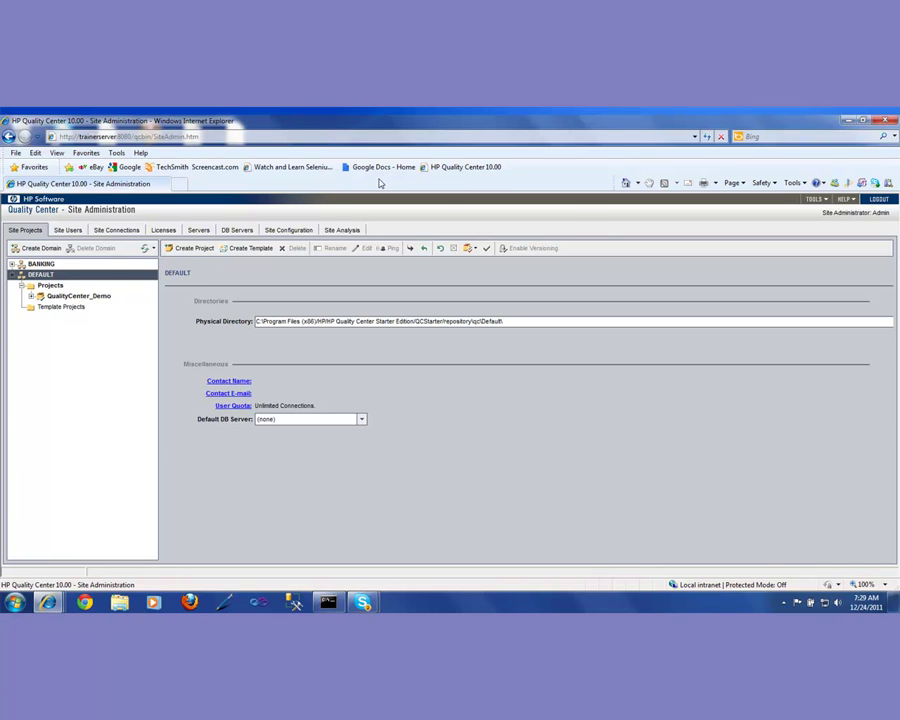
Step: Return to the Quality Center start page and load its login form by changing the address from start_a.htm to start_b.htm
{"action": "left_click", "coordinate": [456, 168]}
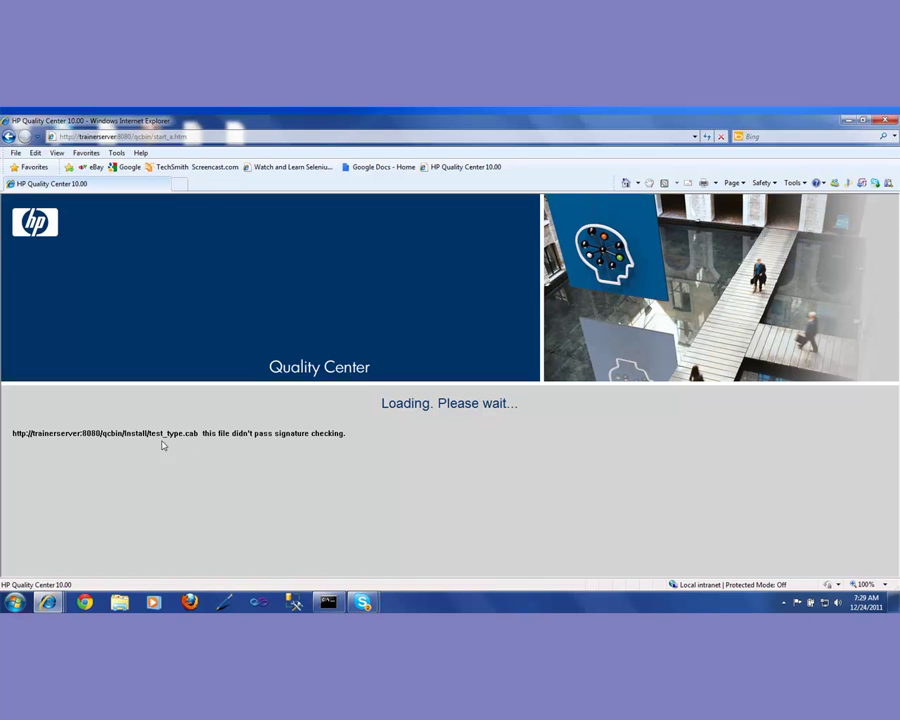
{"action": "left_click", "coordinate": [202, 136]}
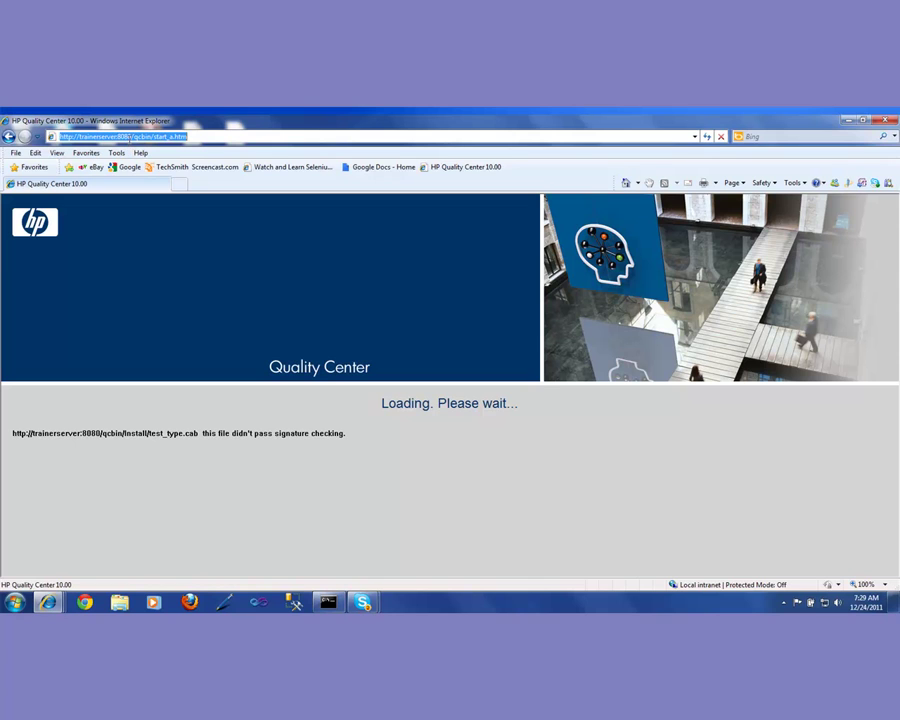
{"action": "left_click", "coordinate": [172, 136]}
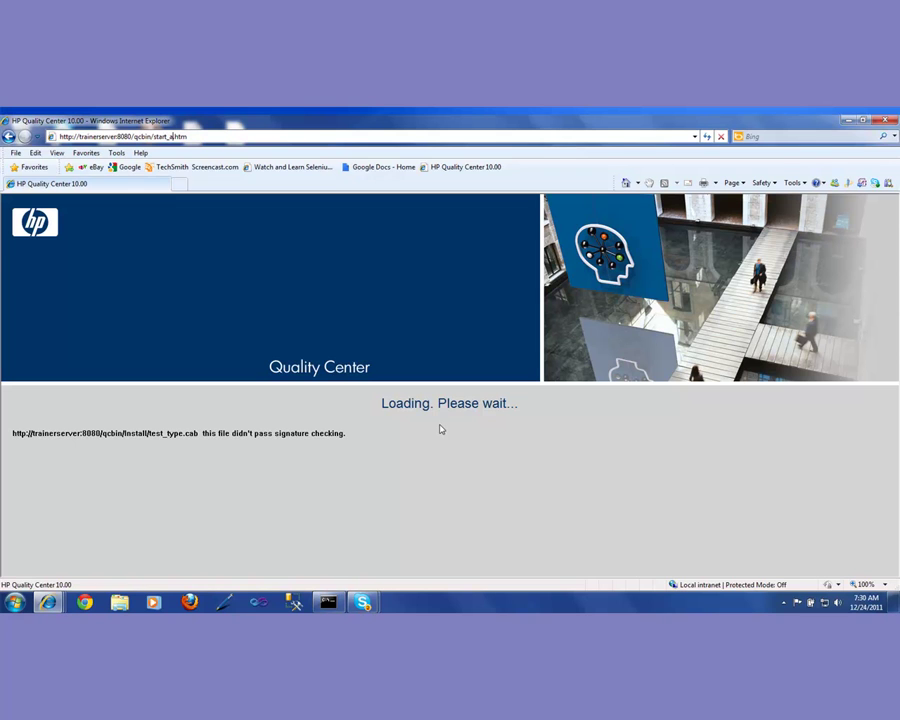
{"action": "key", "text": "BackSpace"}
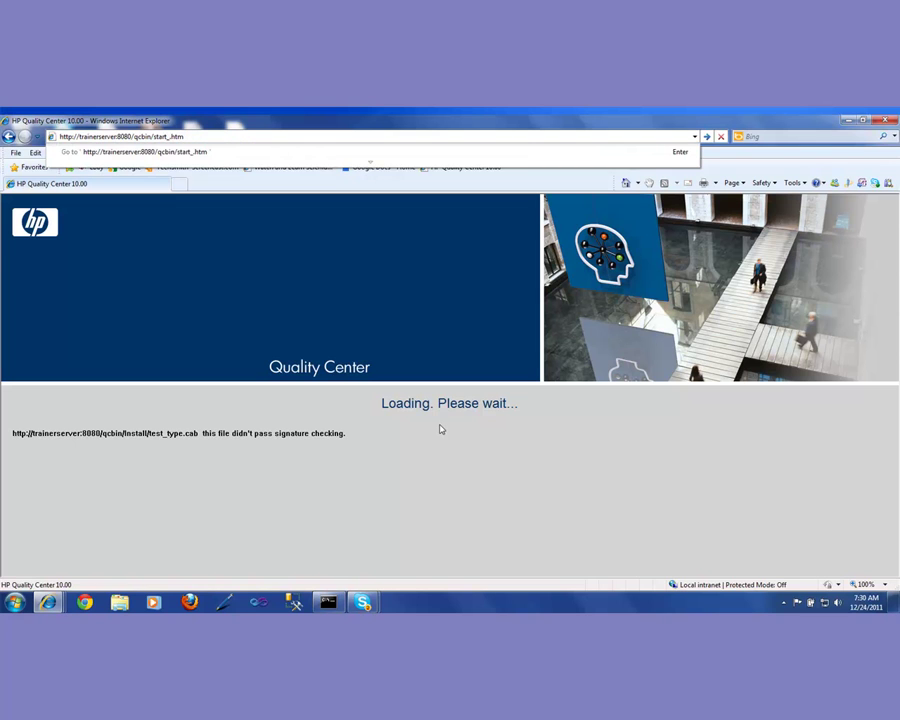
{"action": "type", "text": "b"}
{"action": "key", "text": "Return"}
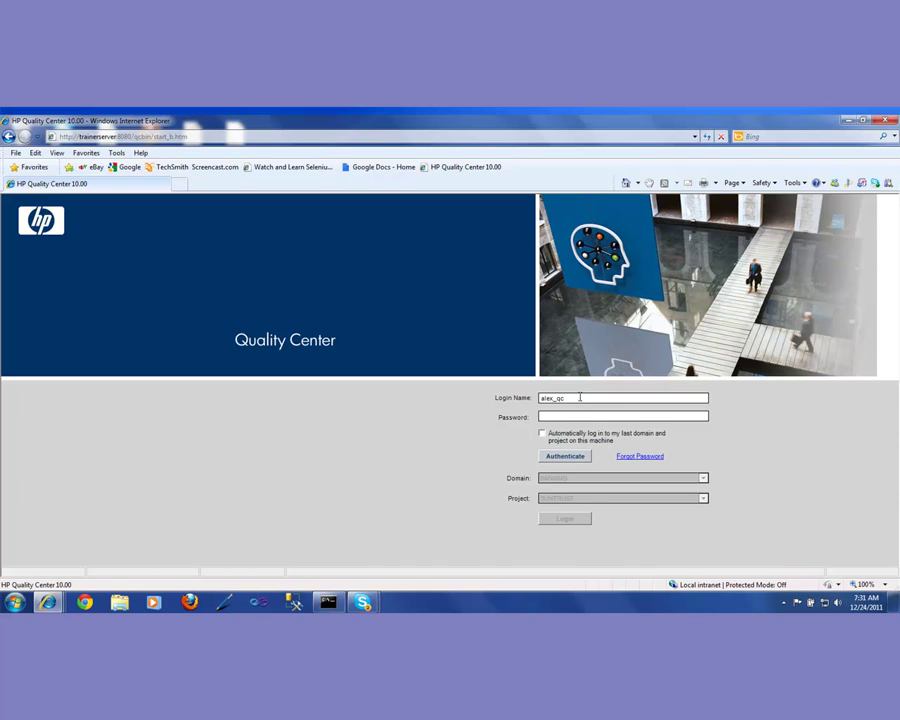
Step: Authenticate on the Quality Center login form with the prefilled login name and an empty password
{"action": "left_click_drag", "start_coordinate": [580, 397], "coordinate": [495, 397]}
{"action": "left_click", "coordinate": [575, 398]}
{"action": "left_click", "coordinate": [558, 416]}
{"action": "left_click", "coordinate": [543, 434]}
{"action": "left_click", "coordinate": [578, 462]}
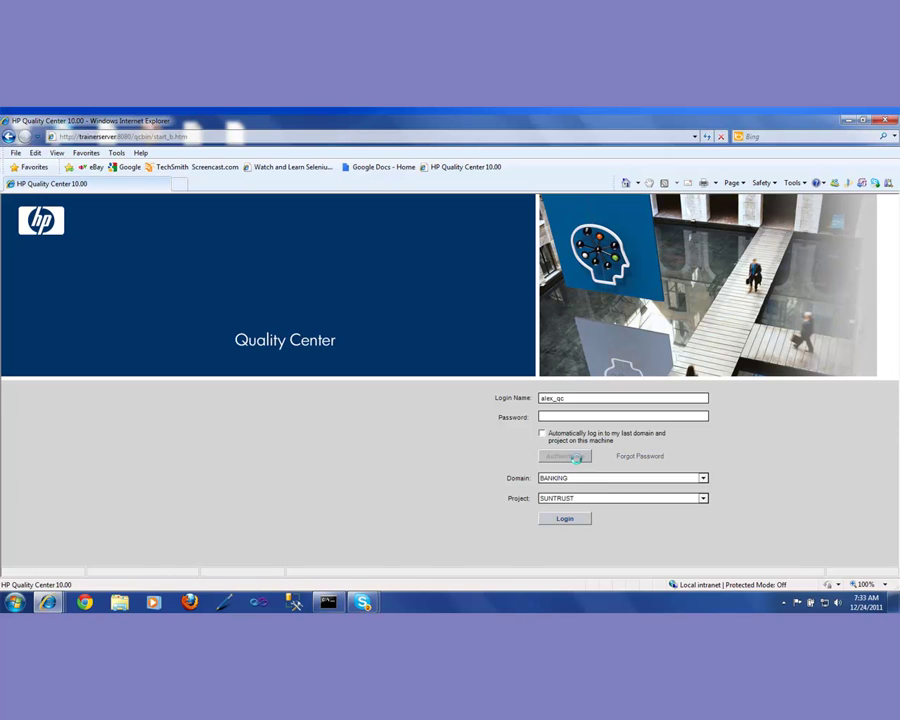
Step: Choose the DEFAULT domain and the QualityCenter_Demo project, and log in to it
{"action": "left_click", "coordinate": [704, 479]}
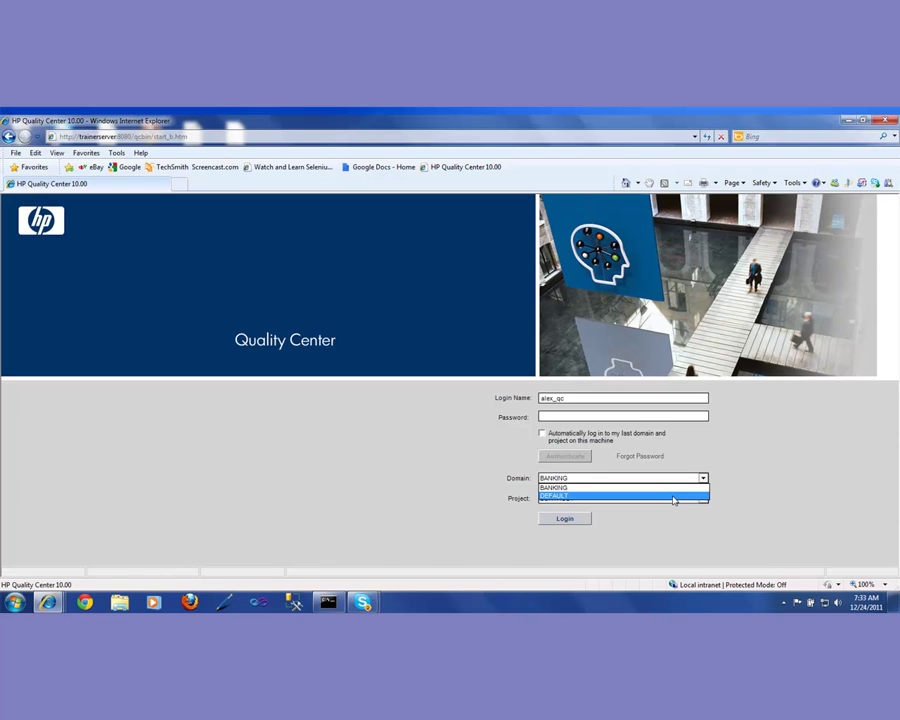
{"action": "left_click", "coordinate": [674, 496]}
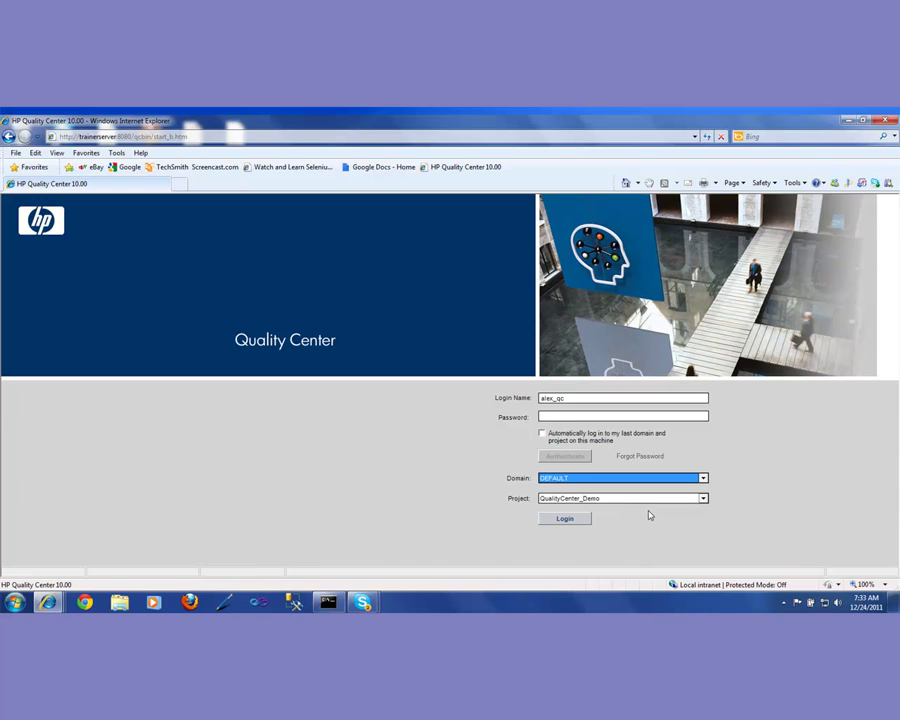
{"action": "left_click", "coordinate": [703, 499]}
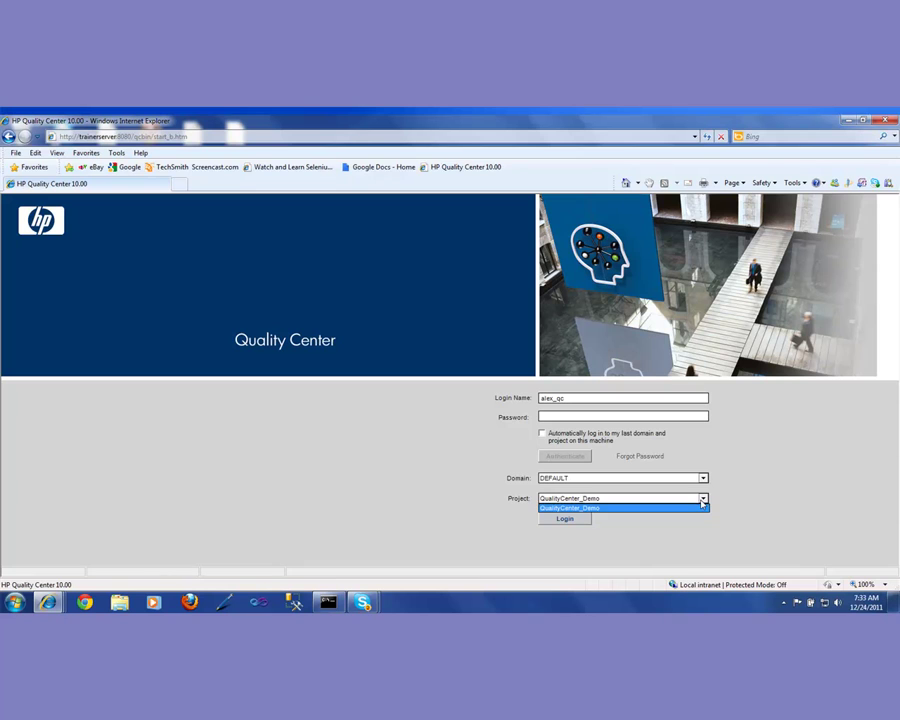
{"action": "left_click", "coordinate": [702, 507]}
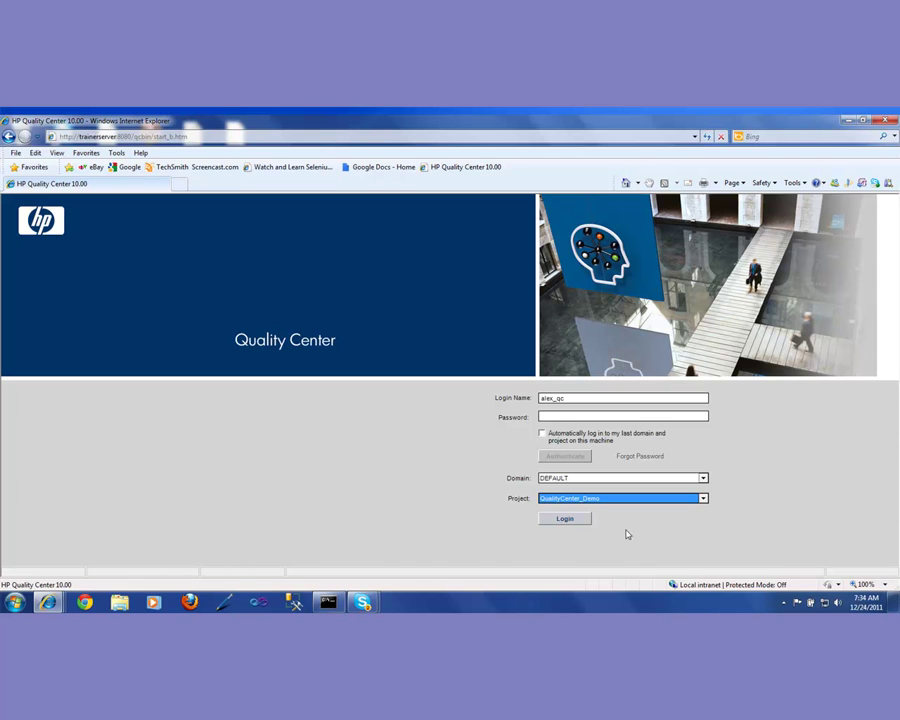
{"action": "left_click", "coordinate": [568, 519]}
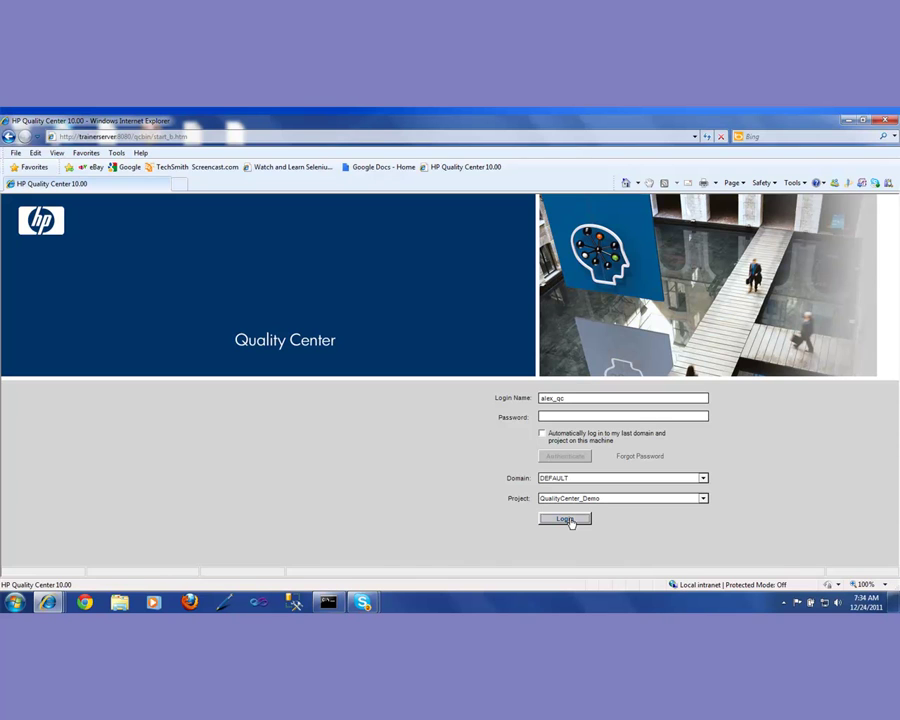
{"action": "left_click", "coordinate": [568, 519]}
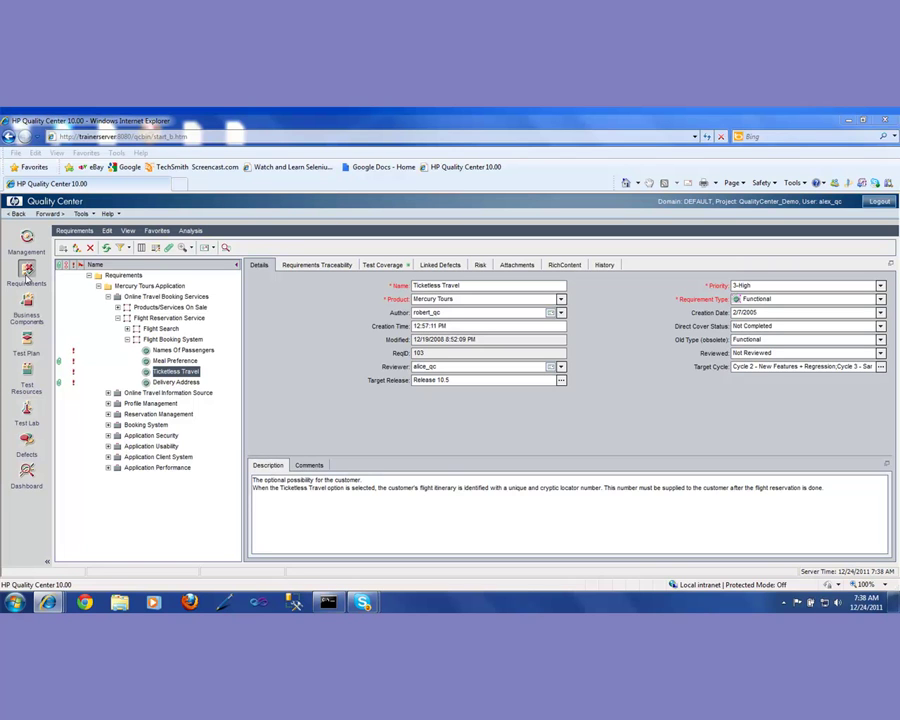
Step: Collapse the requirements tree from Flight Booking System up to the Mercury Tours Application folder
{"action": "left_click", "coordinate": [127, 340]}
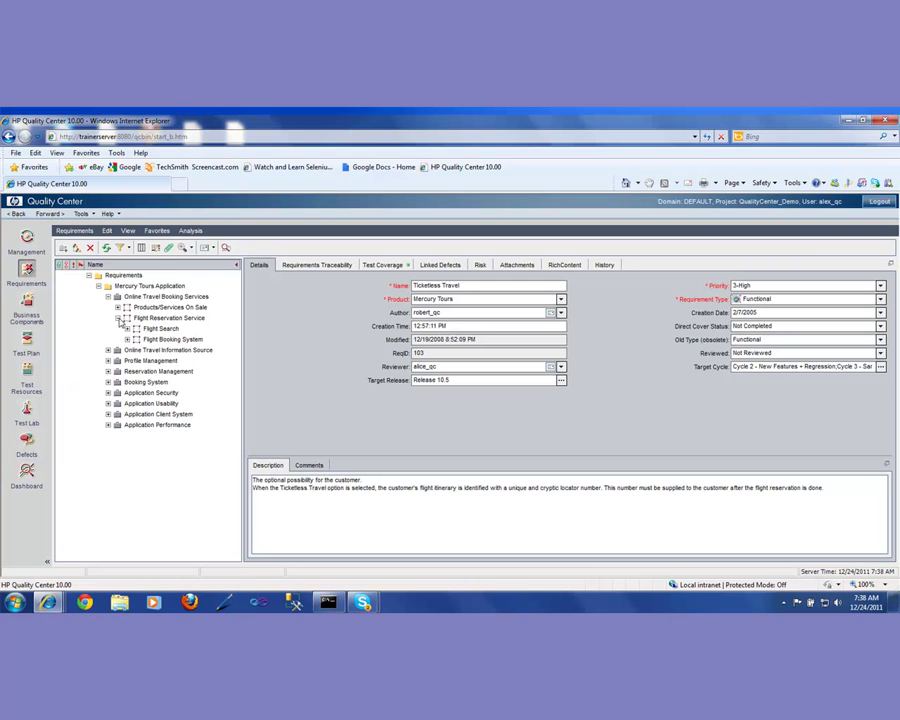
{"action": "left_click", "coordinate": [118, 319]}
{"action": "left_click", "coordinate": [107, 297]}
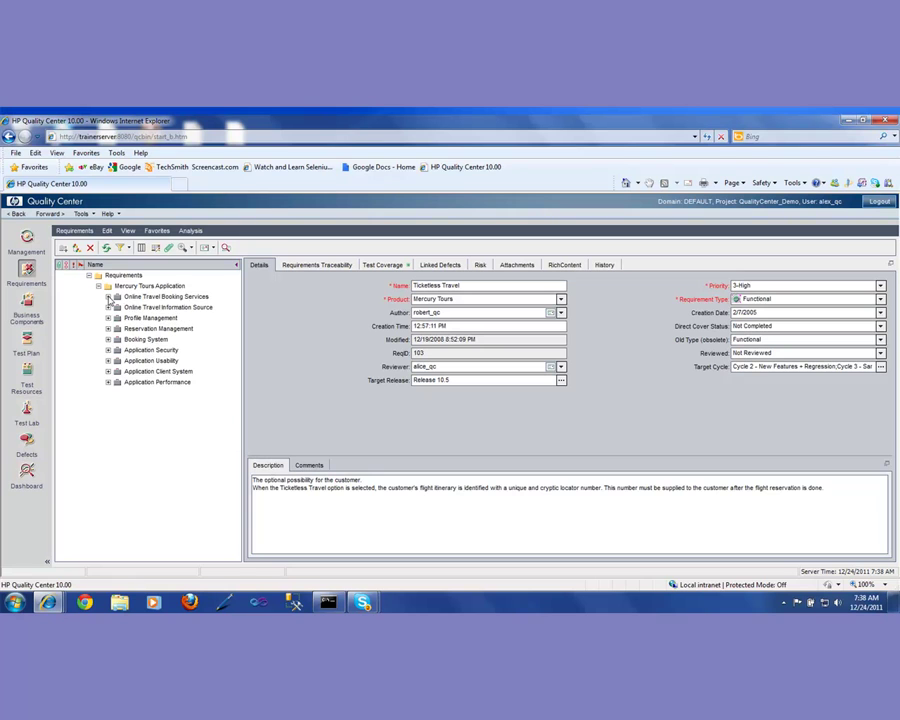
{"action": "left_click", "coordinate": [99, 287]}
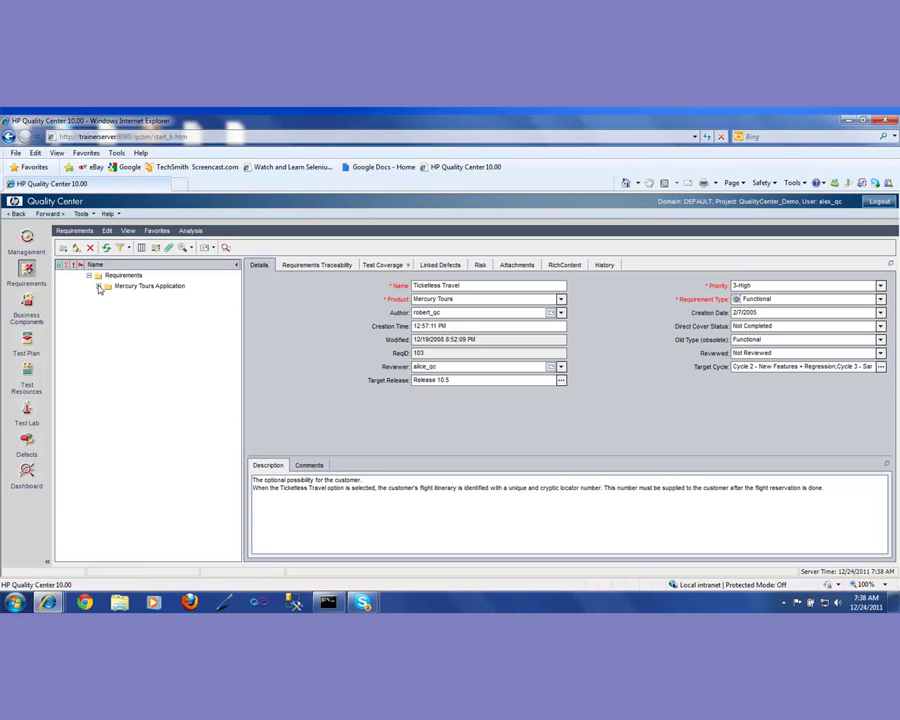
Step: Review the details and test coverage of the Mercury Tours Application folder and the root Requirements folder
{"action": "left_click", "coordinate": [118, 277]}
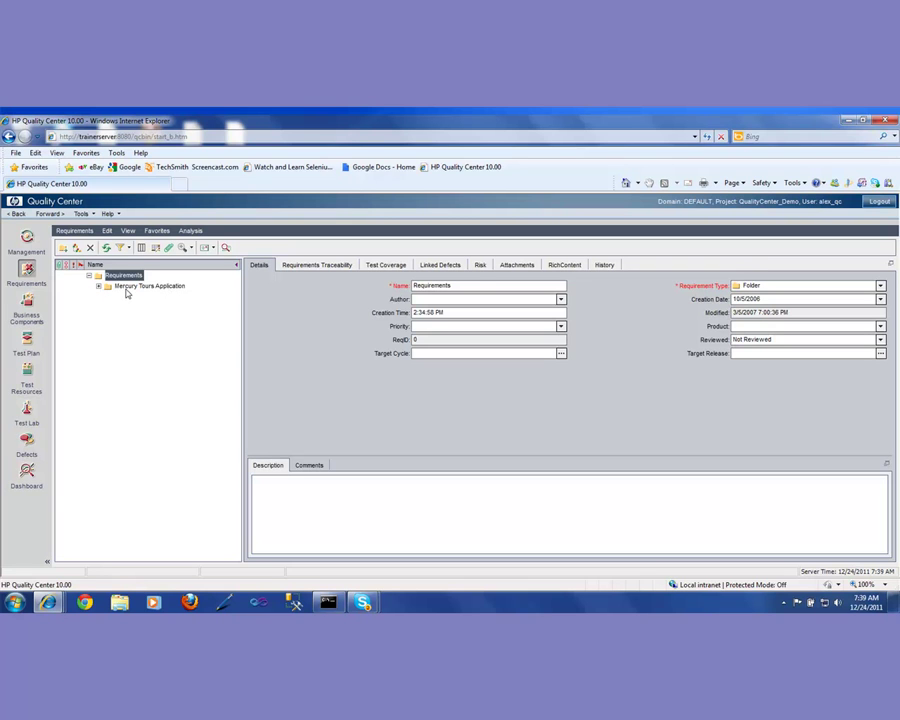
{"action": "left_click", "coordinate": [128, 287]}
{"action": "left_click", "coordinate": [129, 287]}
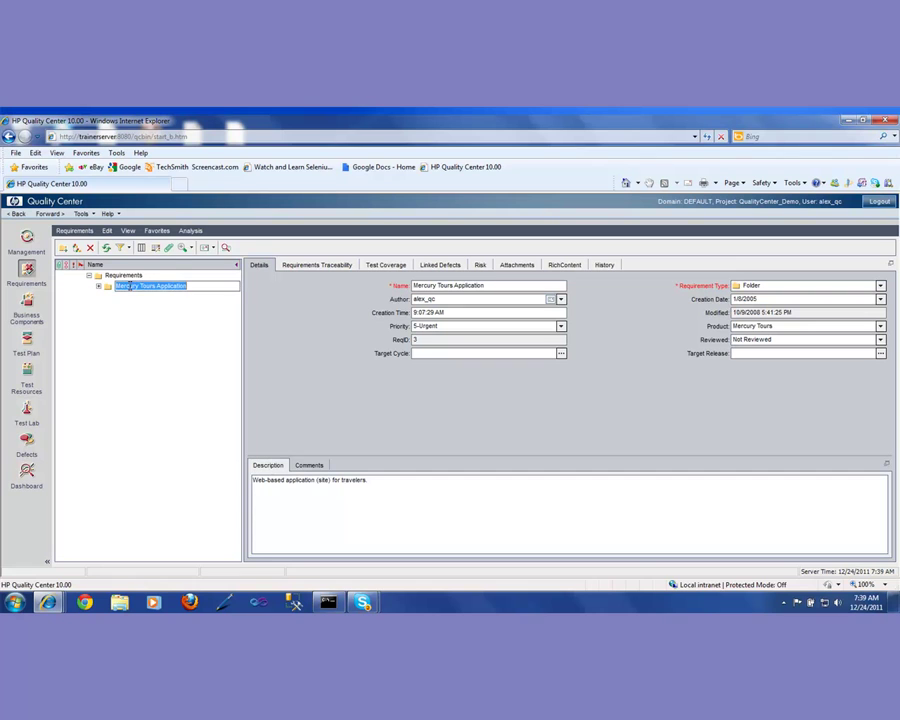
{"action": "left_click", "coordinate": [110, 288]}
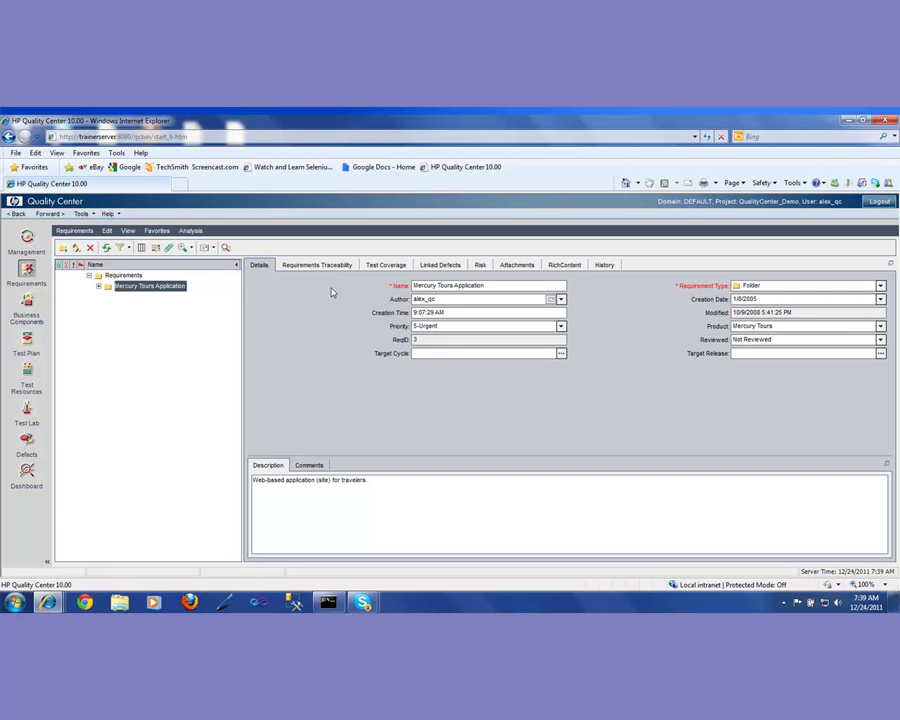
{"action": "left_click", "coordinate": [386, 267]}
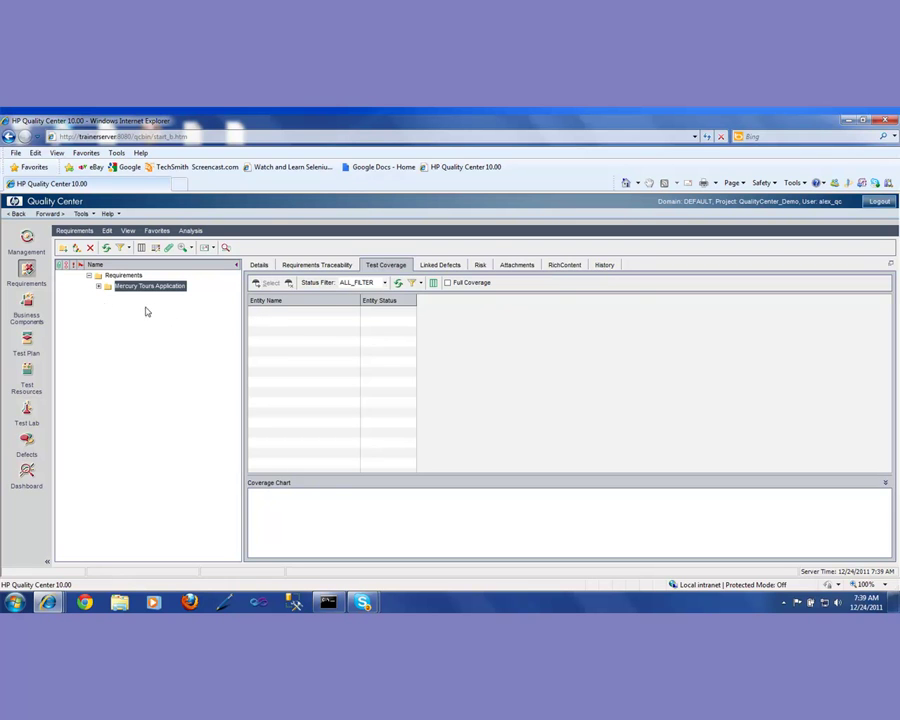
{"action": "left_click", "coordinate": [112, 285]}
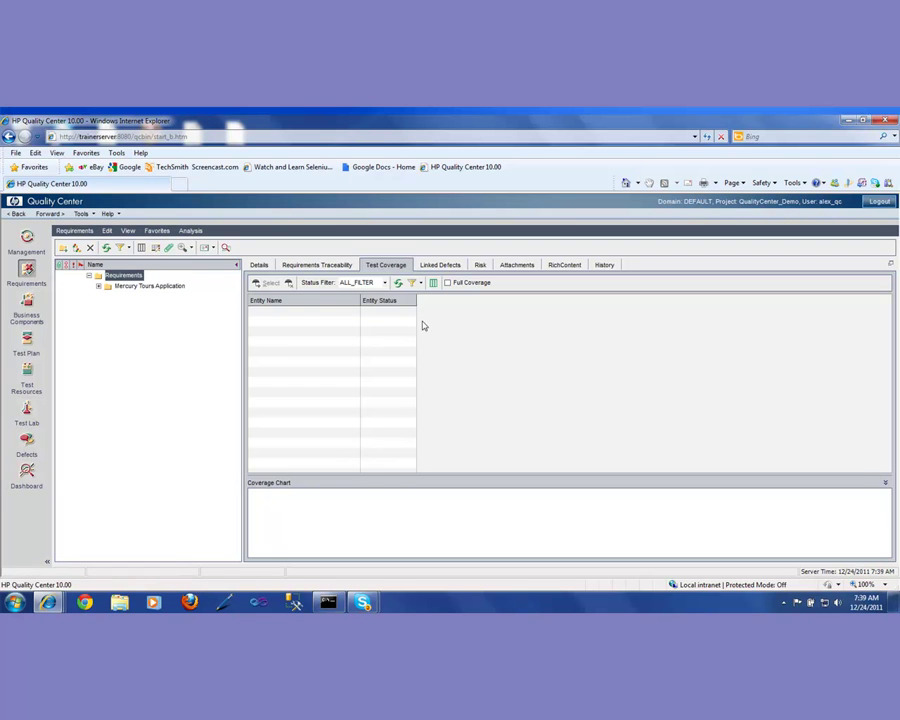
{"action": "left_click", "coordinate": [259, 265]}
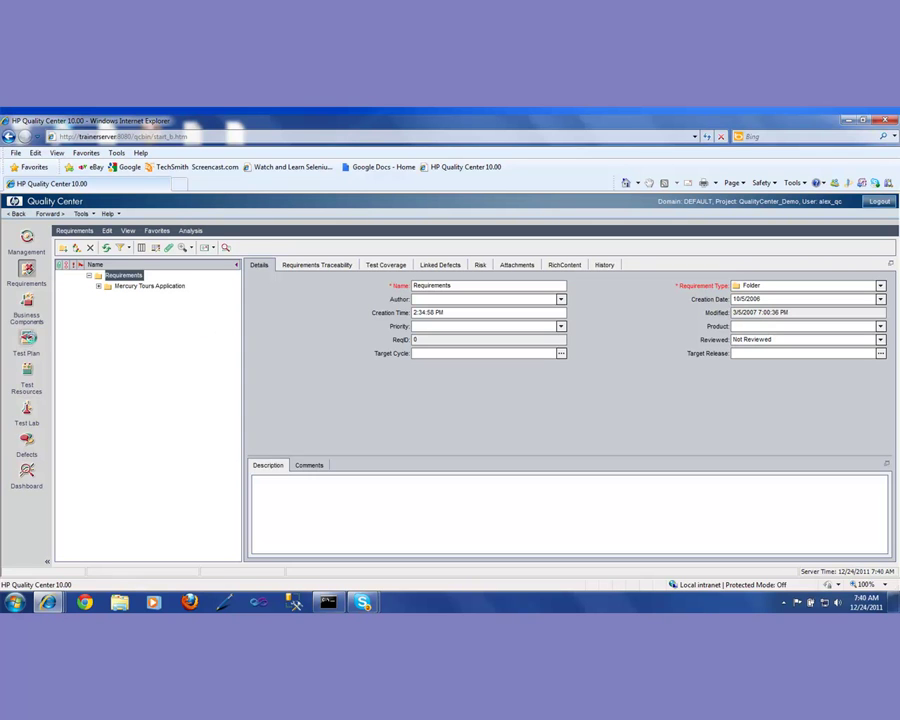
Step: Open the Test Plan module and expand the Flight Reservation folder and its Book Flight subfolder
{"action": "left_click", "coordinate": [28, 340]}
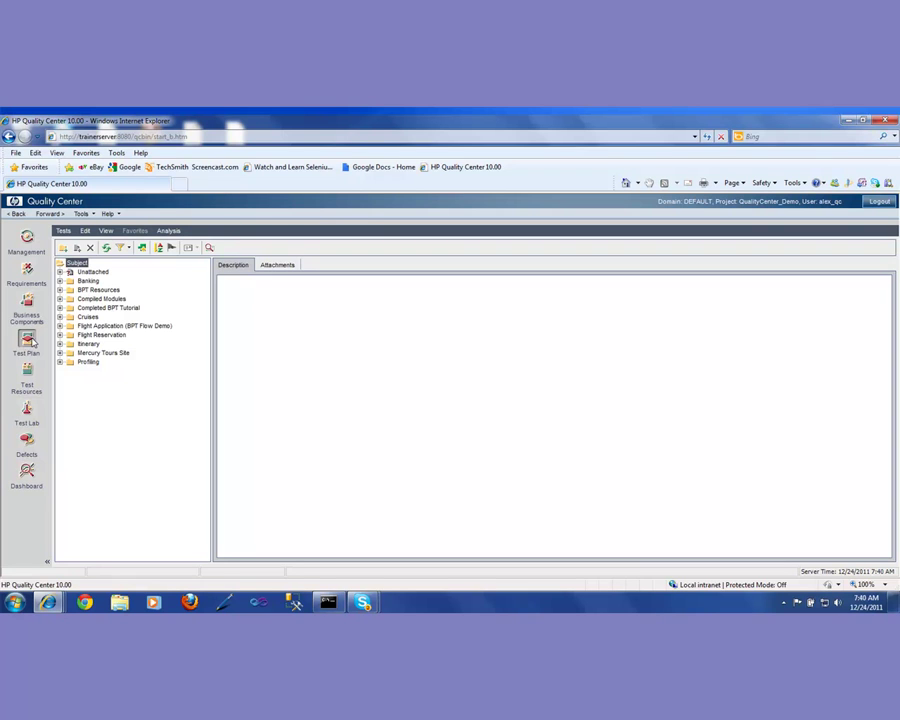
{"action": "left_click", "coordinate": [106, 336]}
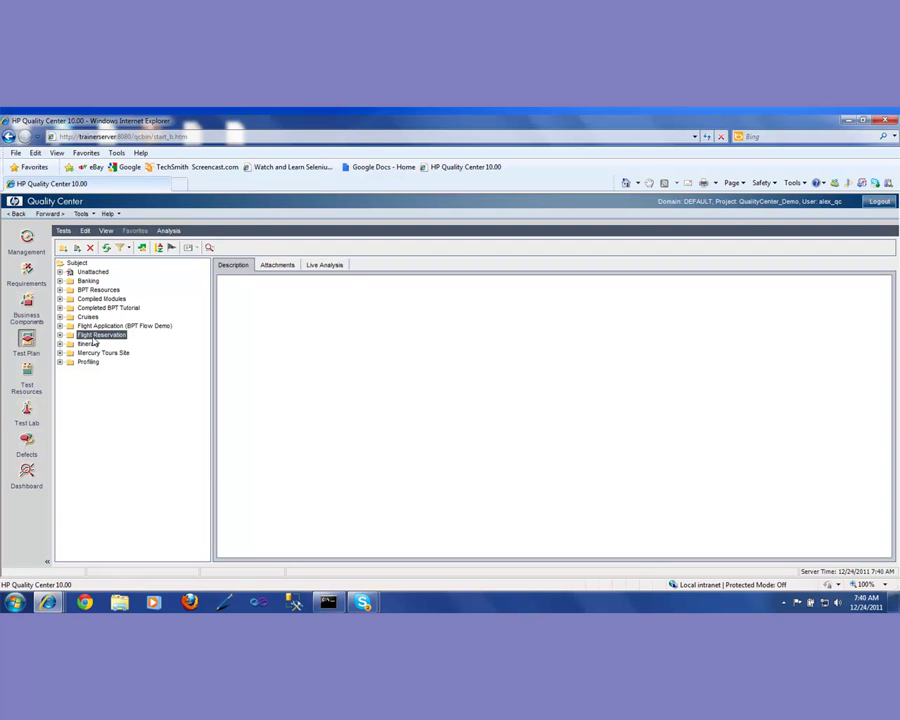
{"action": "left_click", "coordinate": [60, 335]}
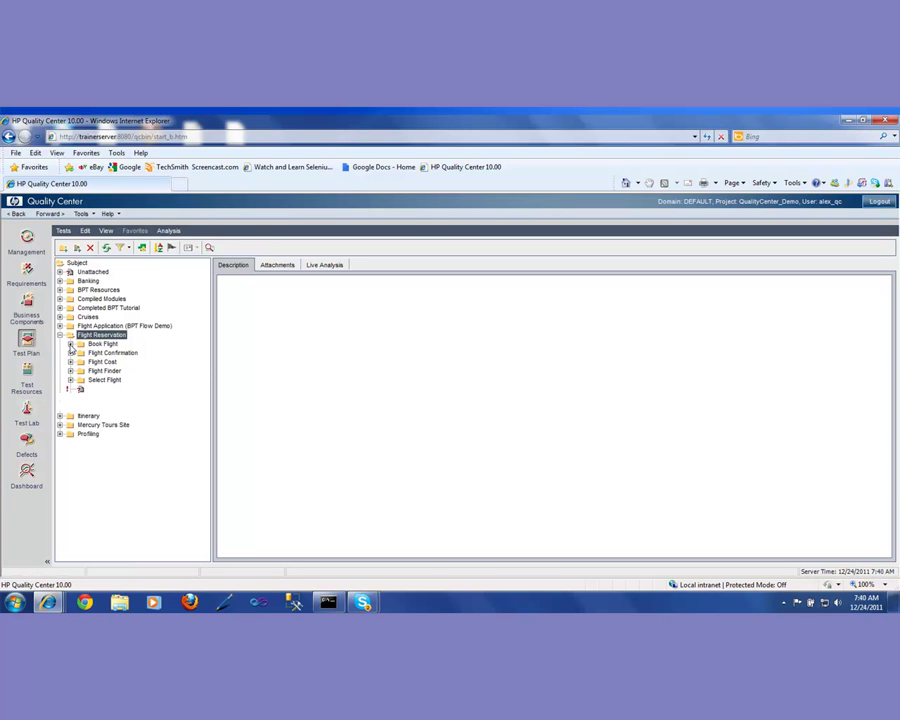
{"action": "left_click", "coordinate": [95, 344]}
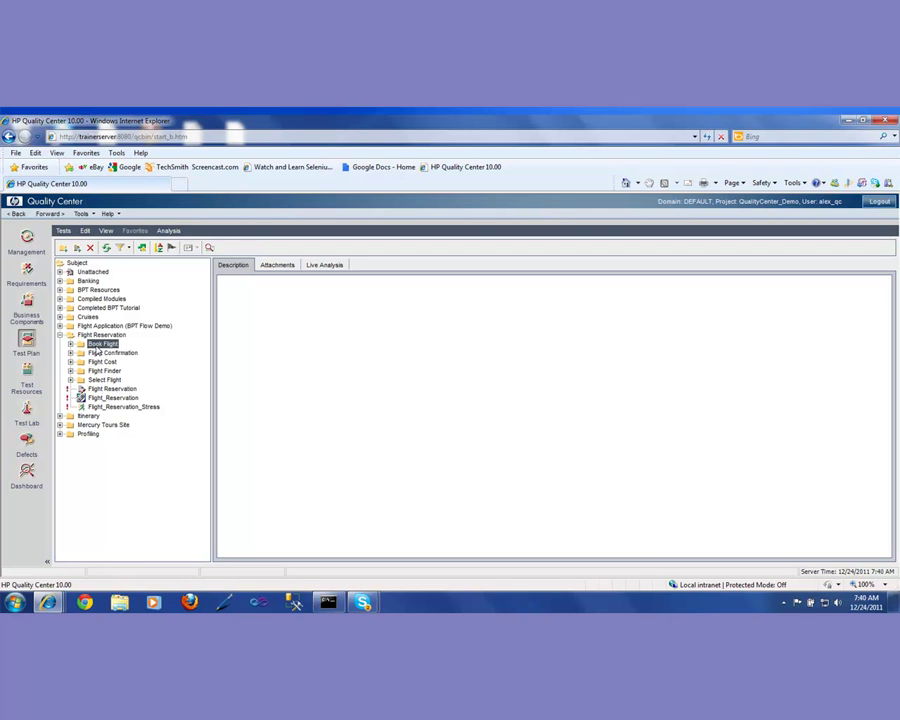
{"action": "left_click", "coordinate": [70, 344]}
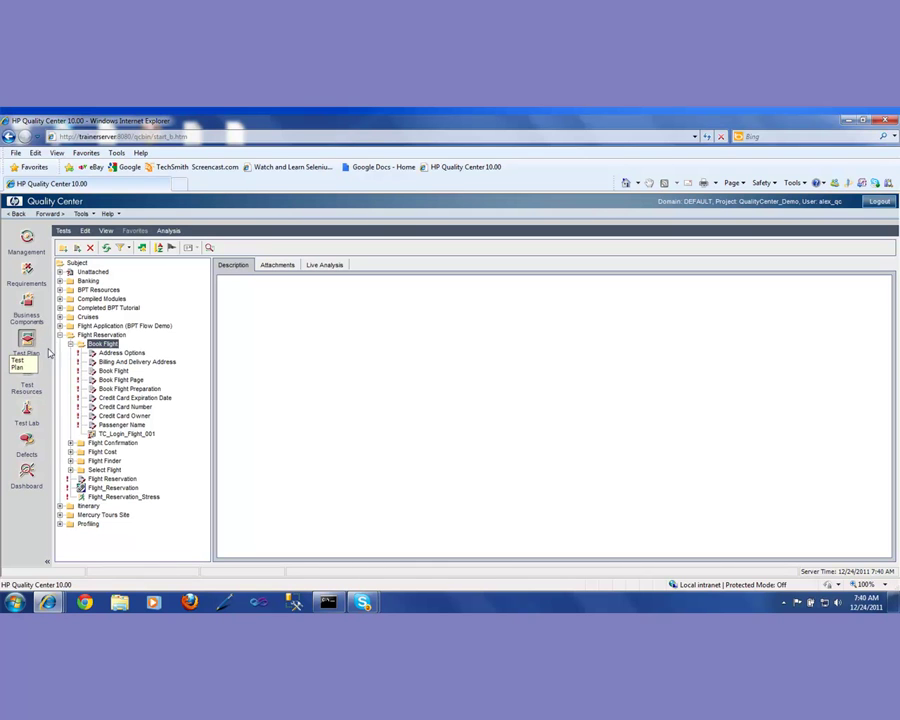
Step: Review the Address Options test details, and the details and design steps of the TC_Login_Flight_001 test
{"action": "left_click", "coordinate": [124, 353]}
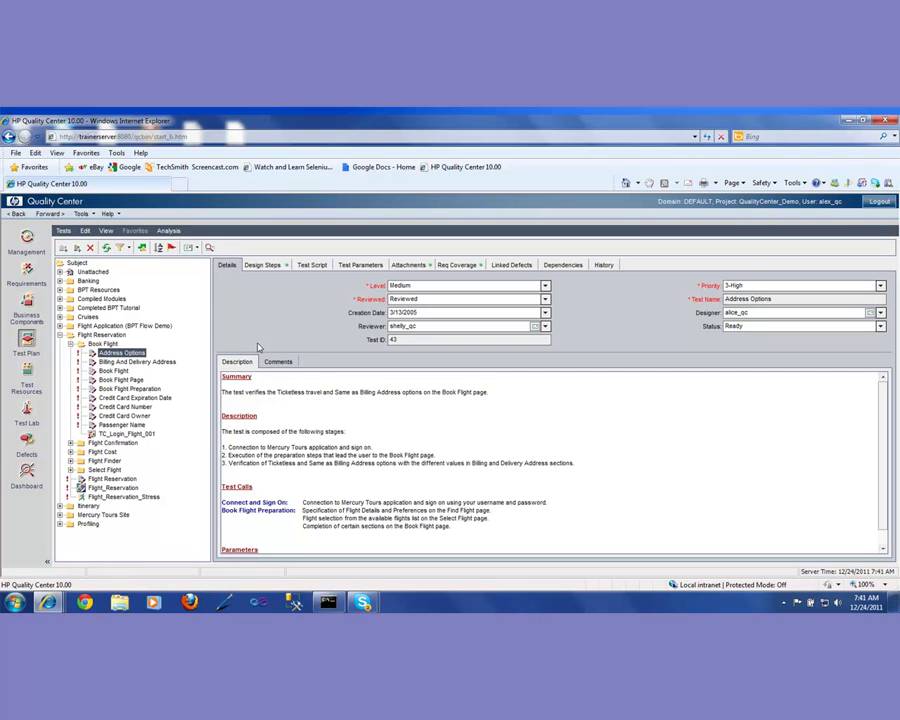
{"action": "left_click", "coordinate": [150, 432]}
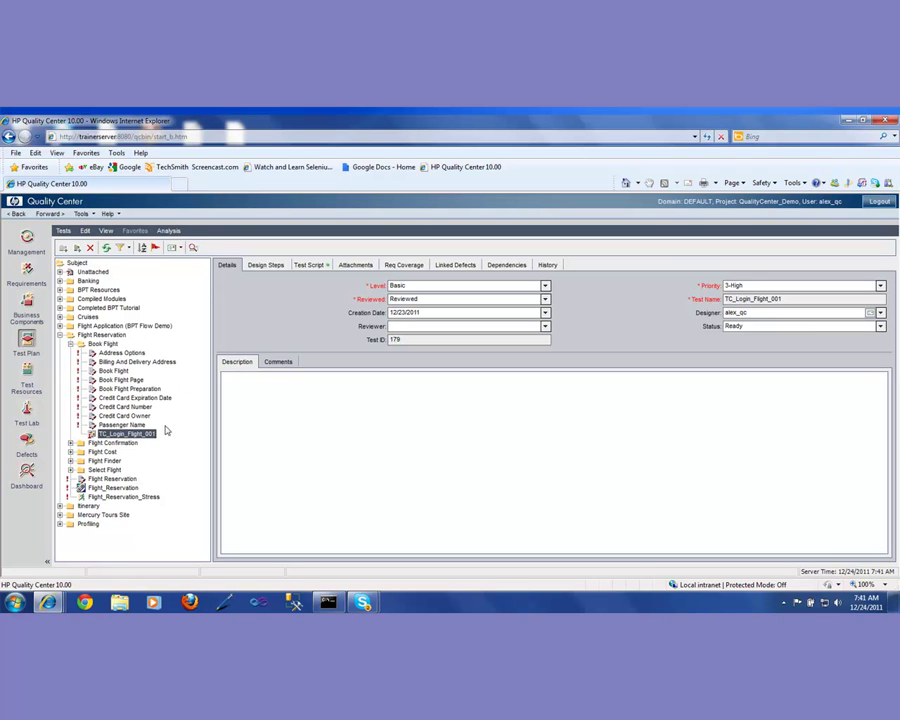
{"action": "left_click", "coordinate": [268, 265]}
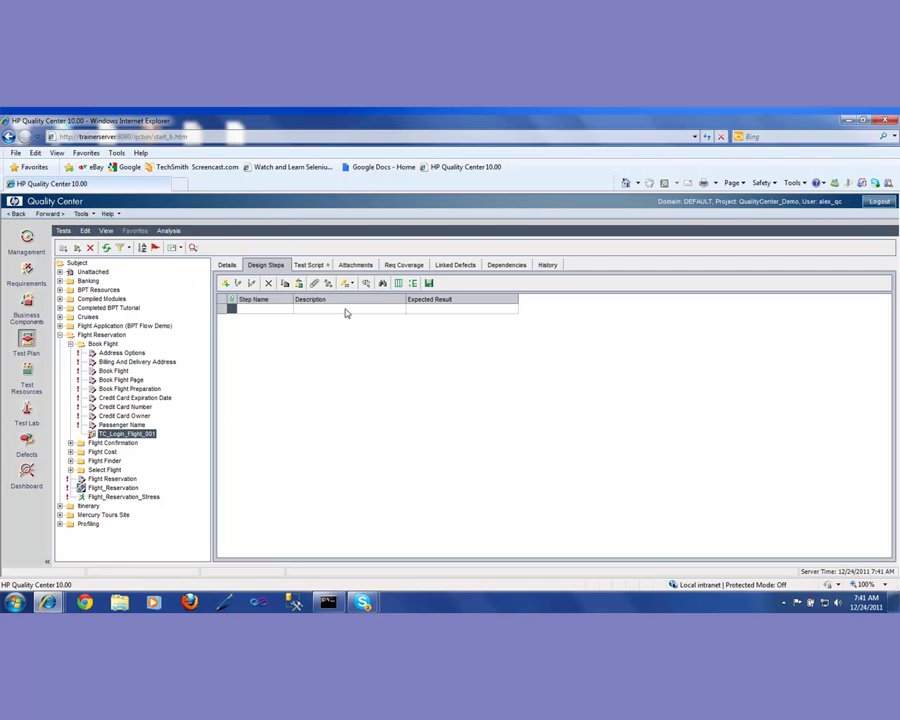
Step: Load the TC_Login_Flight_001 test script with Active Screen images downloaded, and show it in Expert View
{"action": "left_click", "coordinate": [309, 265]}
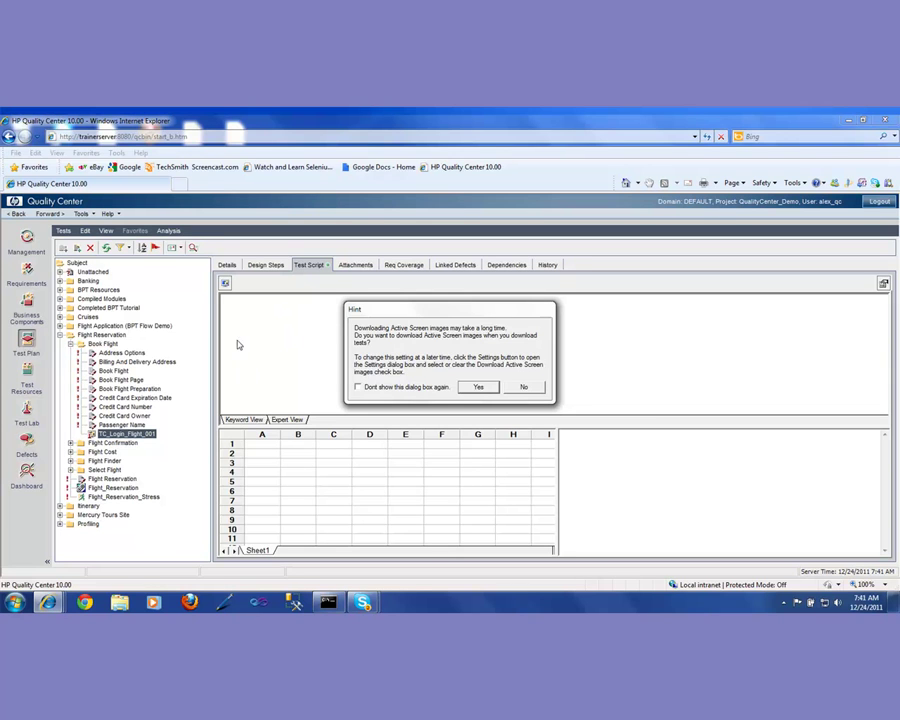
{"action": "left_click", "coordinate": [474, 390]}
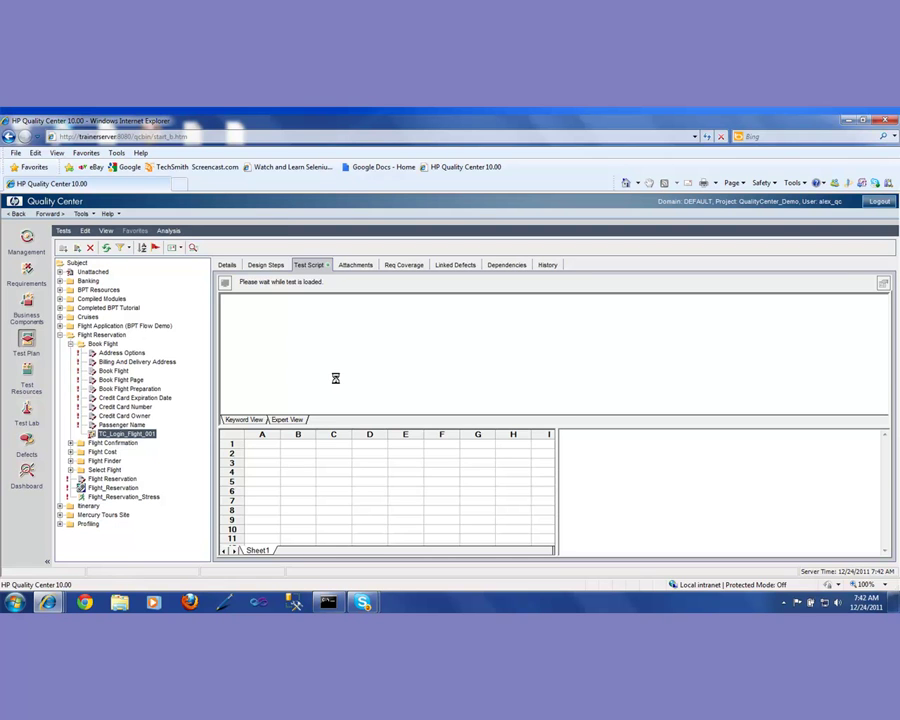
{"action": "left_click", "coordinate": [287, 420]}
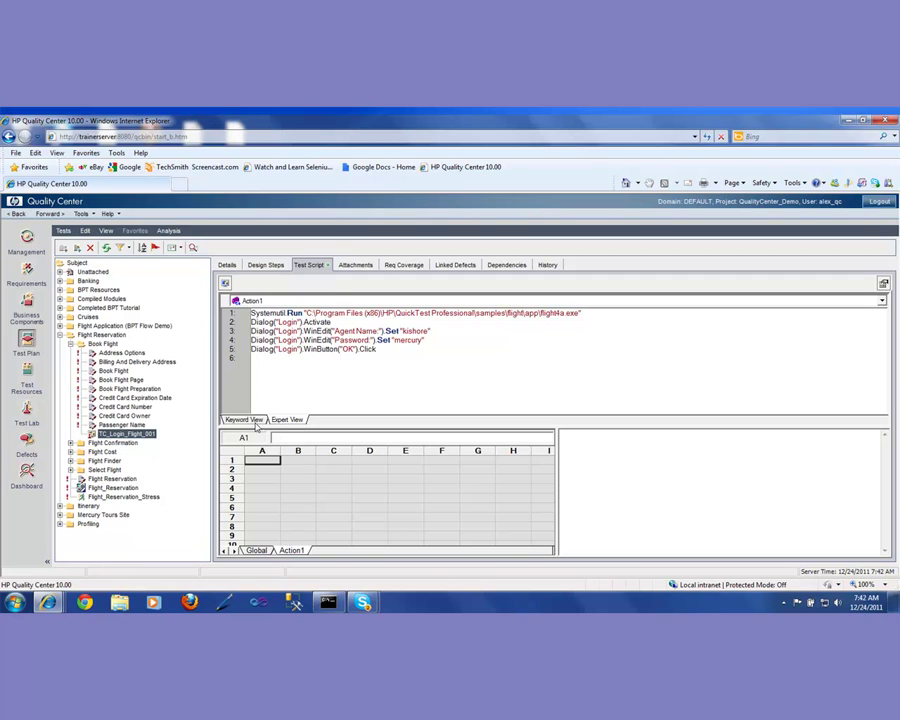
Step: Show the TC_Login_Flight_001 script in Keyword View and dismiss the Dell DataSafe upgrade notice with the remind-me-later option
{"action": "left_click", "coordinate": [256, 422]}
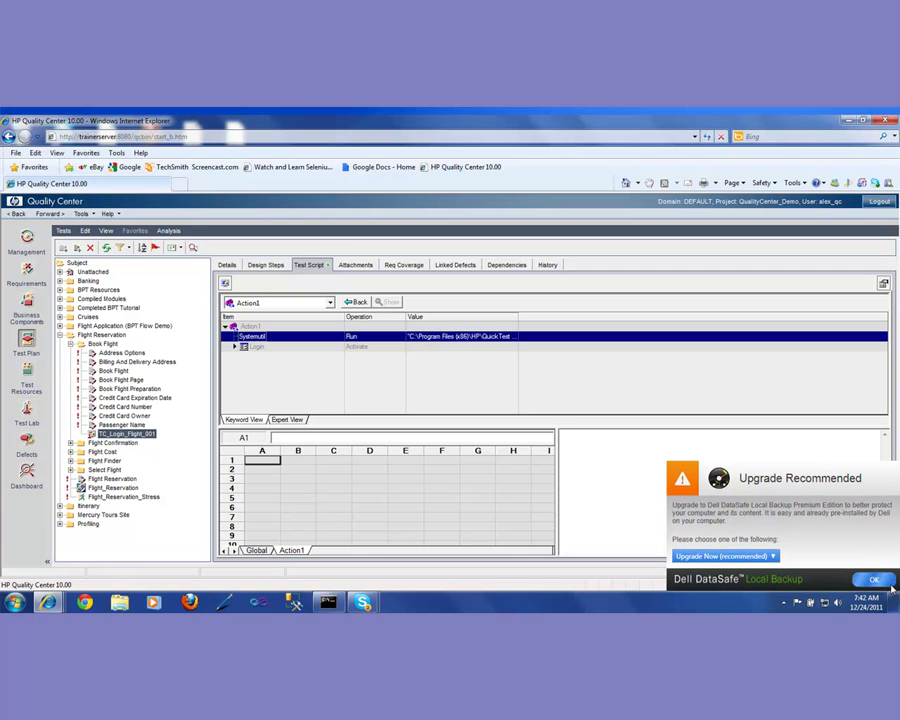
{"action": "left_click", "coordinate": [772, 557]}
{"action": "left_click", "coordinate": [725, 581]}
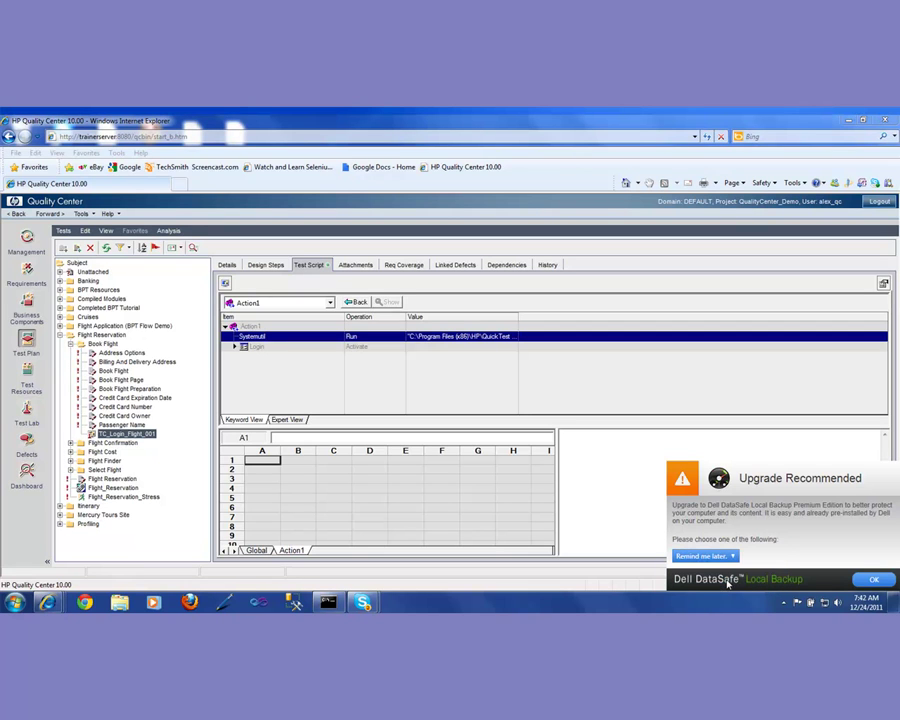
{"action": "left_click", "coordinate": [874, 580]}
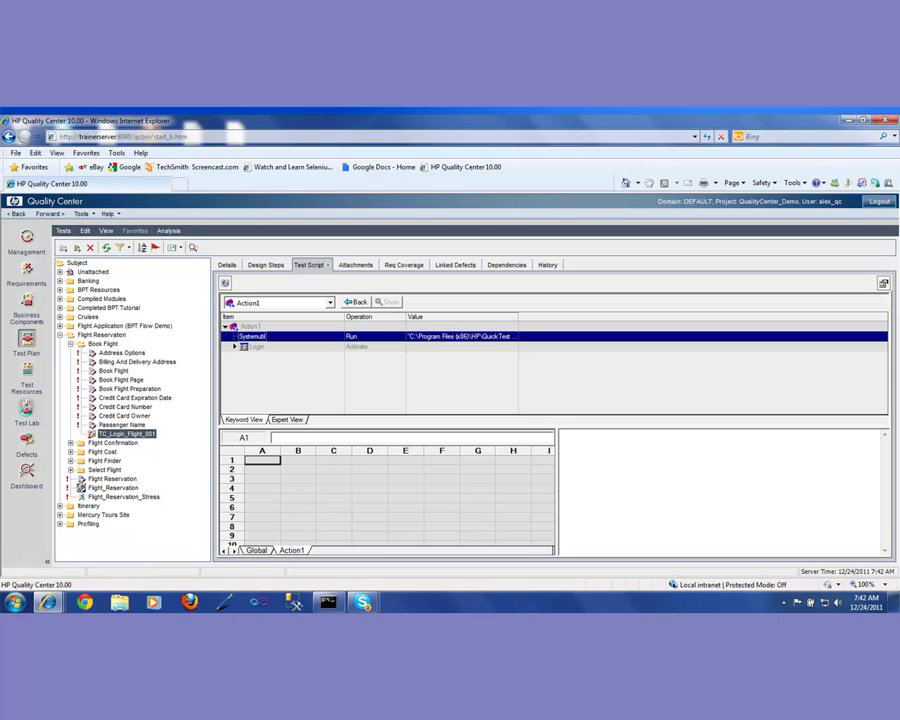
Step: Open the Test Lab module and review the Flight_Reservation and Flight Application (Pass) test sets, expanding the Mercury Tours Web Site and BPT tests folders
{"action": "left_click", "coordinate": [28, 411]}
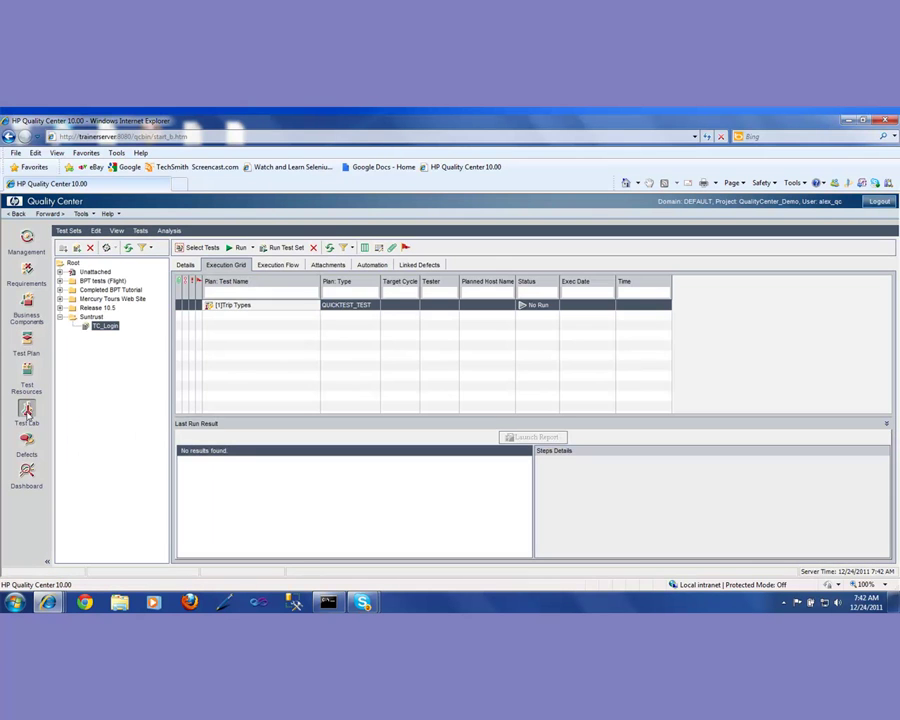
{"action": "left_click", "coordinate": [61, 290]}
{"action": "left_click", "coordinate": [97, 299]}
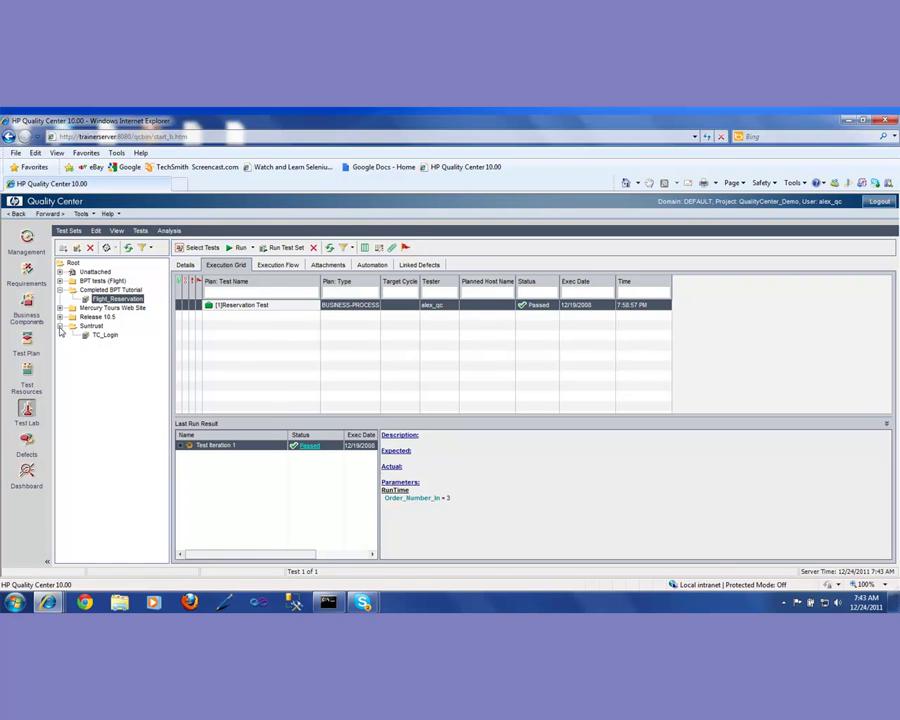
{"action": "left_click", "coordinate": [59, 308]}
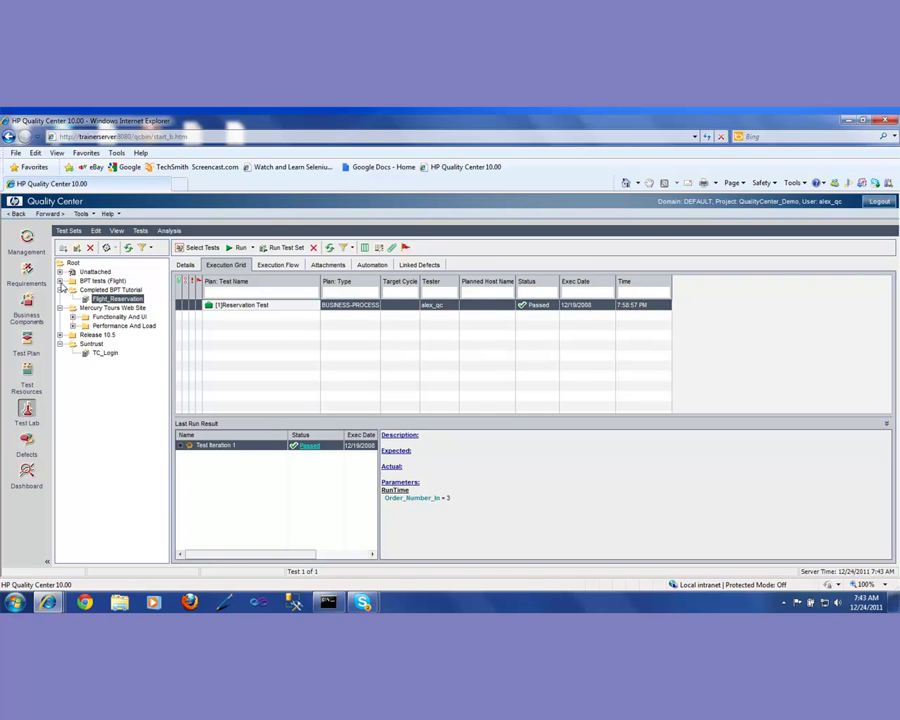
{"action": "left_click", "coordinate": [60, 281]}
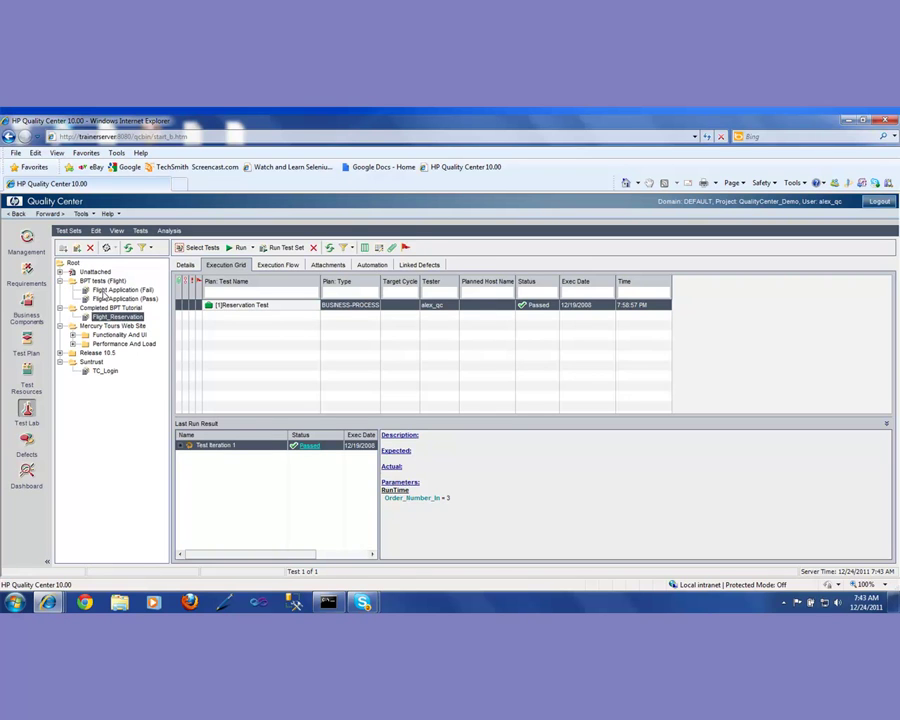
{"action": "left_click", "coordinate": [106, 299]}
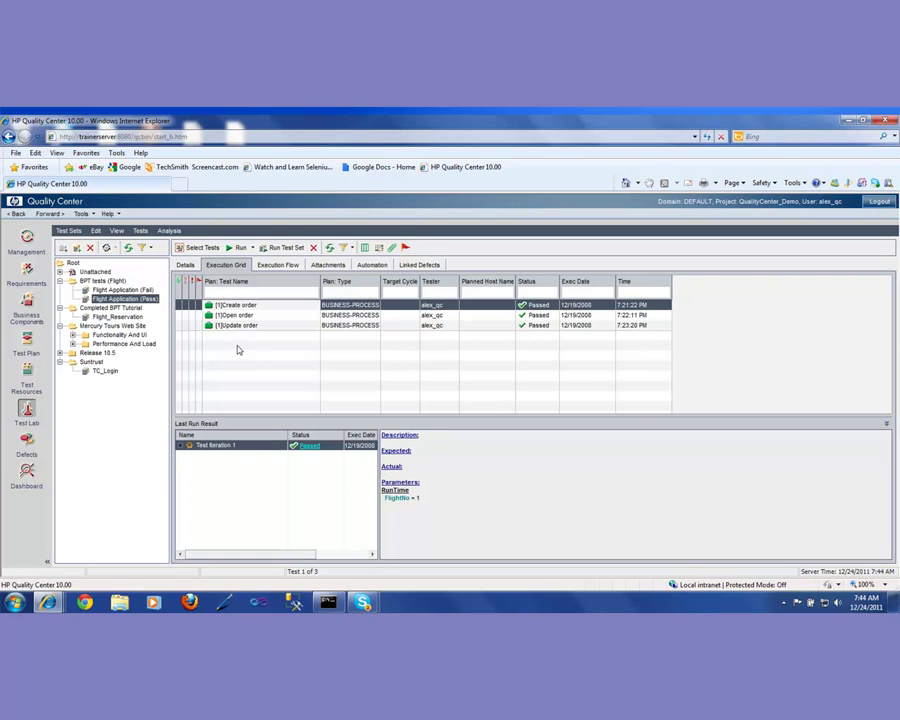
Step: Run the Create order test from the Flight Application (Pass) test set locally in the Automatic Runner
{"action": "left_click", "coordinate": [226, 305]}
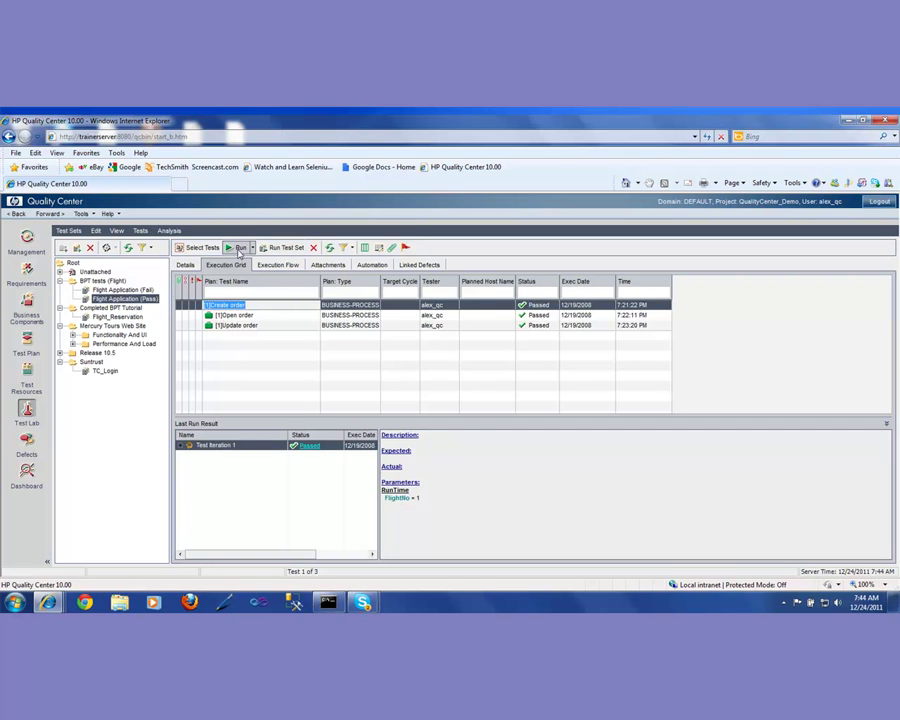
{"action": "left_click", "coordinate": [235, 247]}
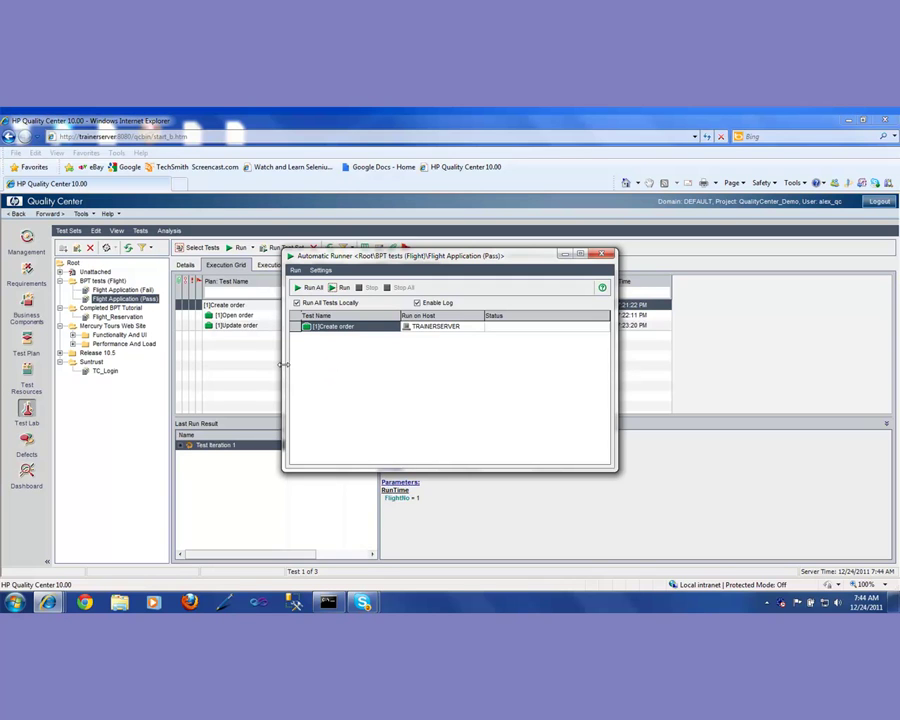
{"action": "left_click_drag", "start_coordinate": [284, 365], "coordinate": [208, 365]}
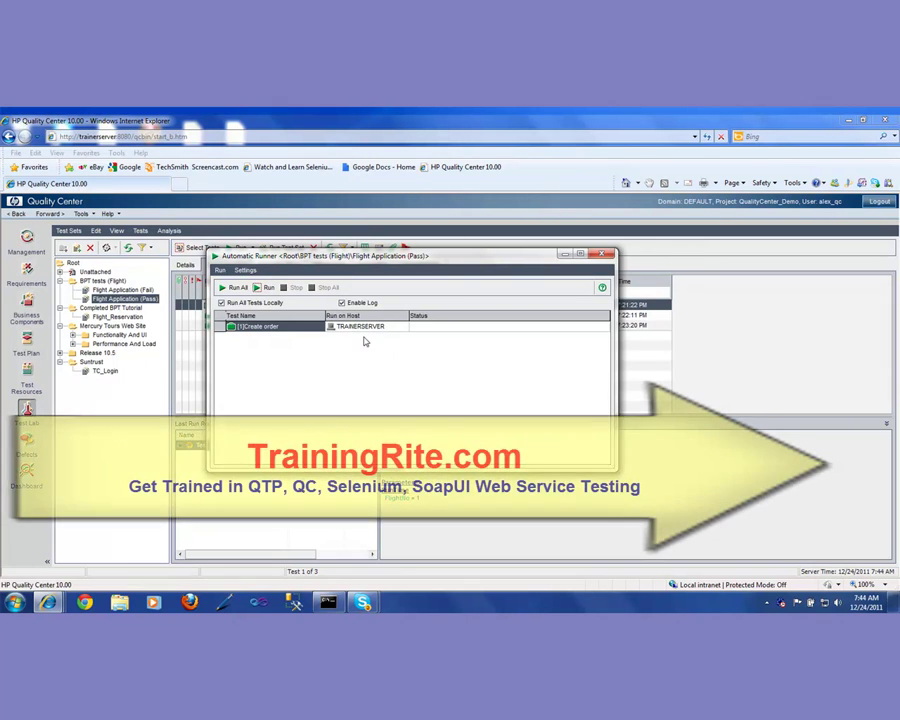
{"action": "left_click", "coordinate": [263, 287]}
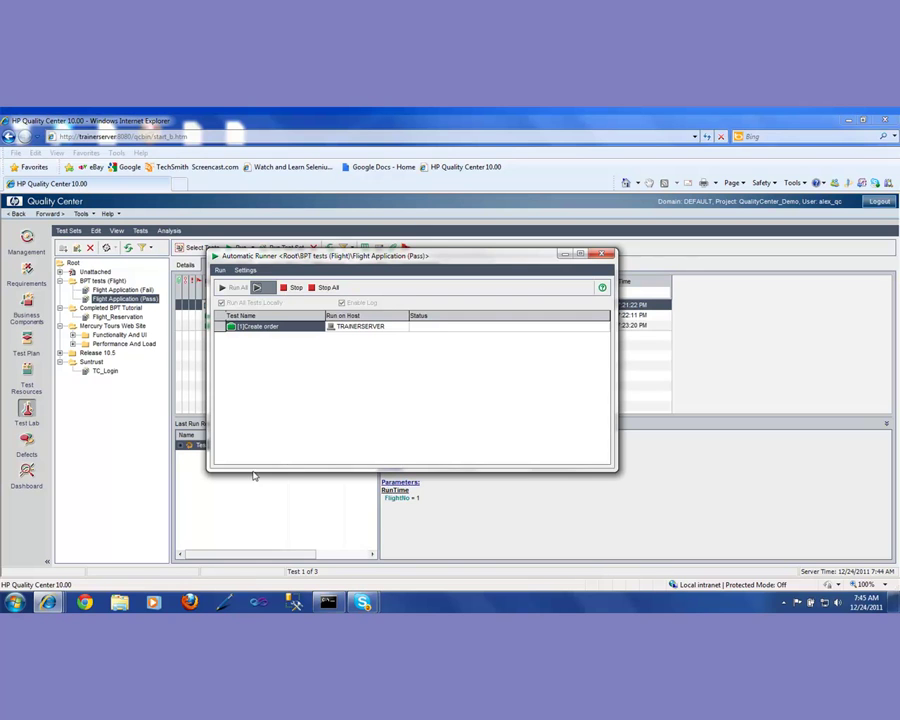
{"action": "left_click", "coordinate": [15, 603]}
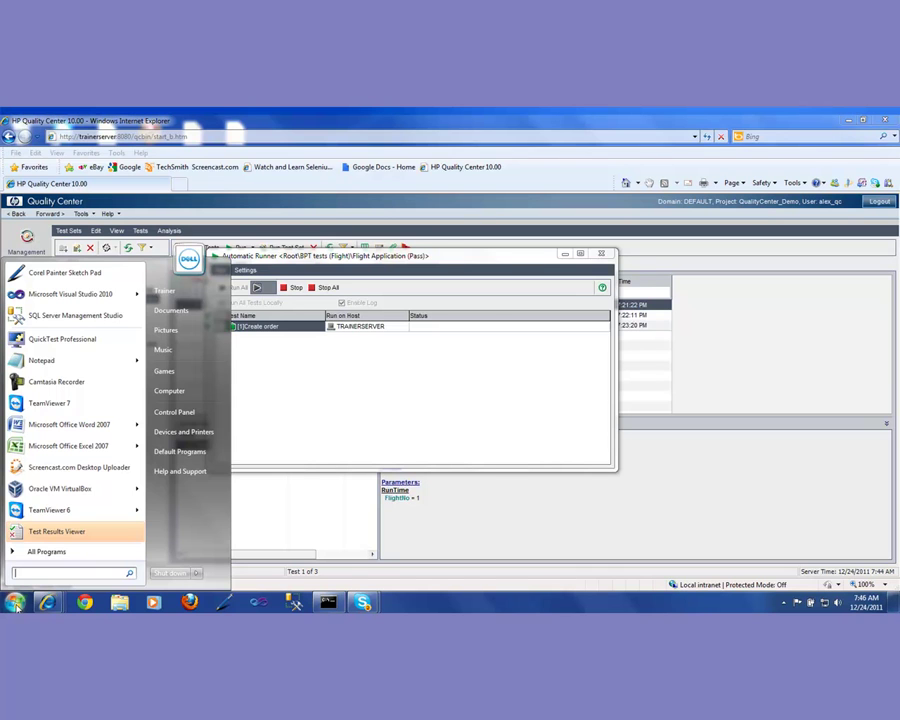
{"action": "left_click", "coordinate": [77, 343]}
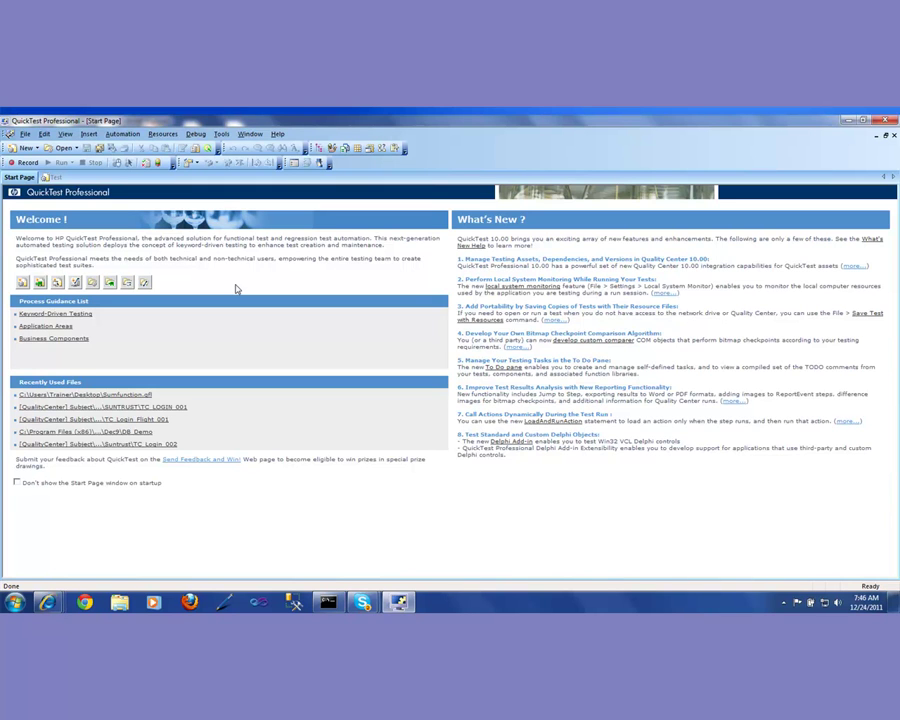
{"action": "left_click", "coordinate": [25, 135]}
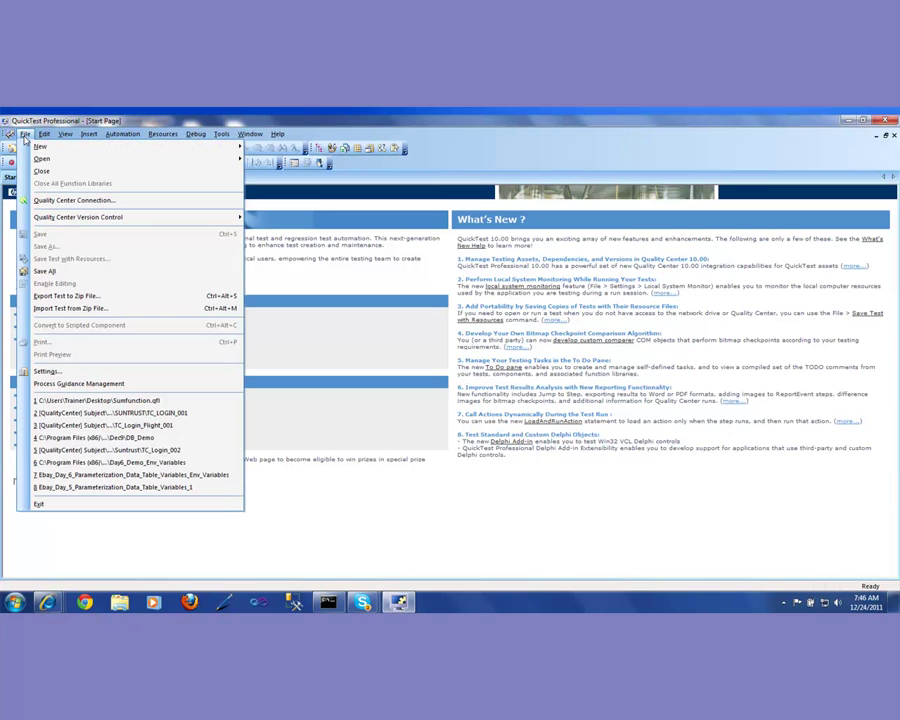
{"action": "left_click", "coordinate": [59, 205]}
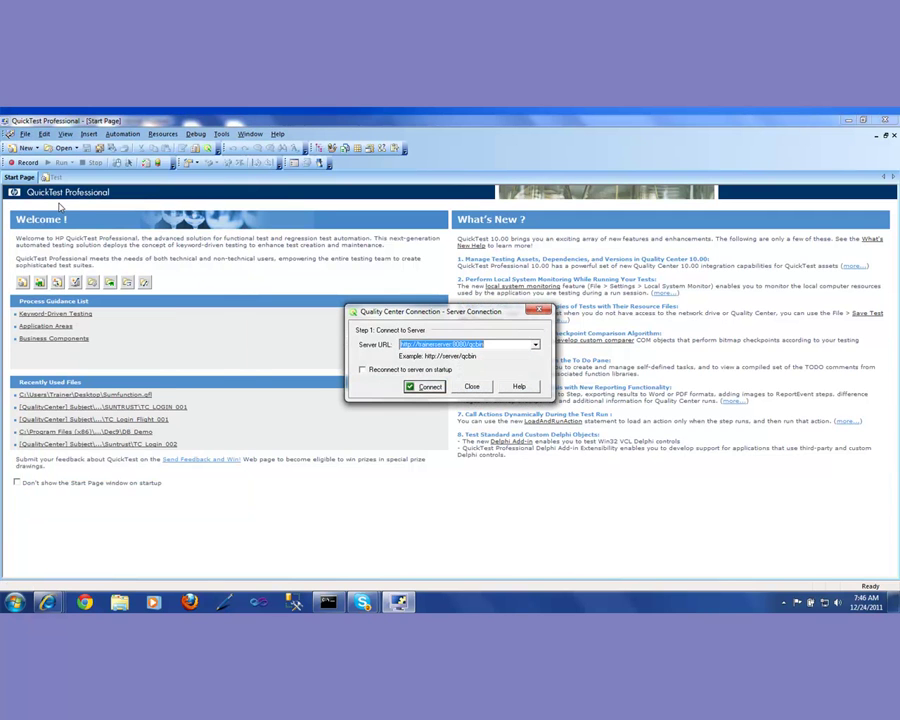
{"action": "left_click_drag", "start_coordinate": [455, 316], "coordinate": [418, 230]}
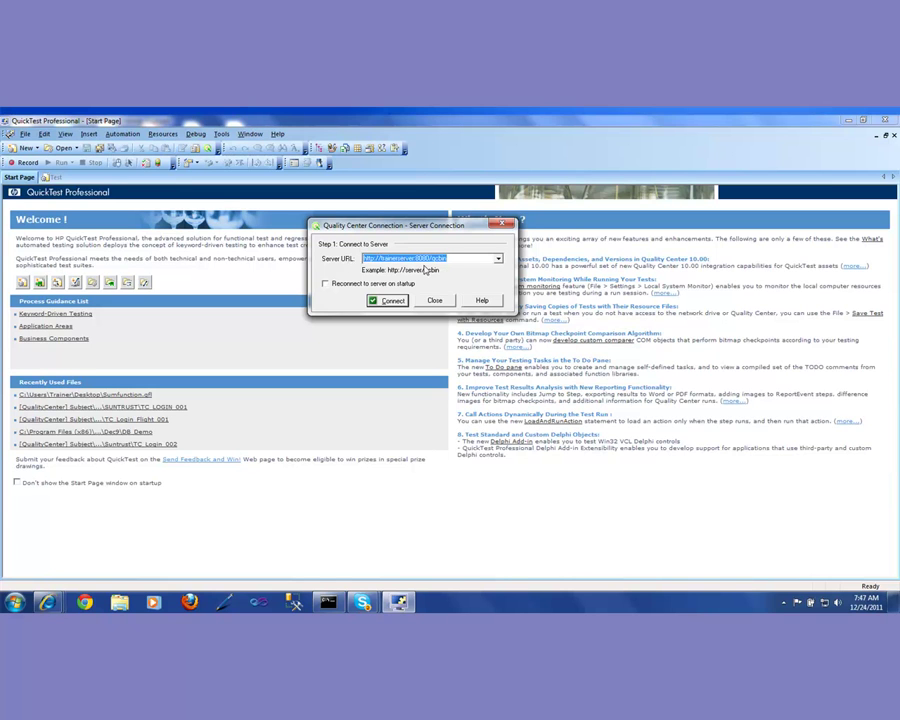
{"action": "left_click", "coordinate": [498, 260]}
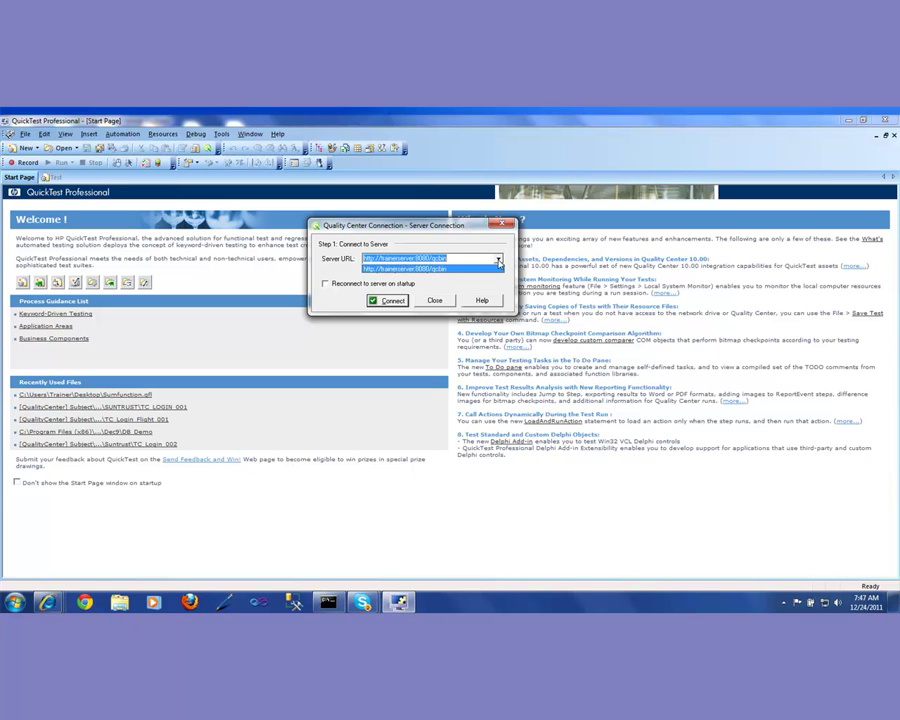
{"action": "left_click", "coordinate": [498, 260]}
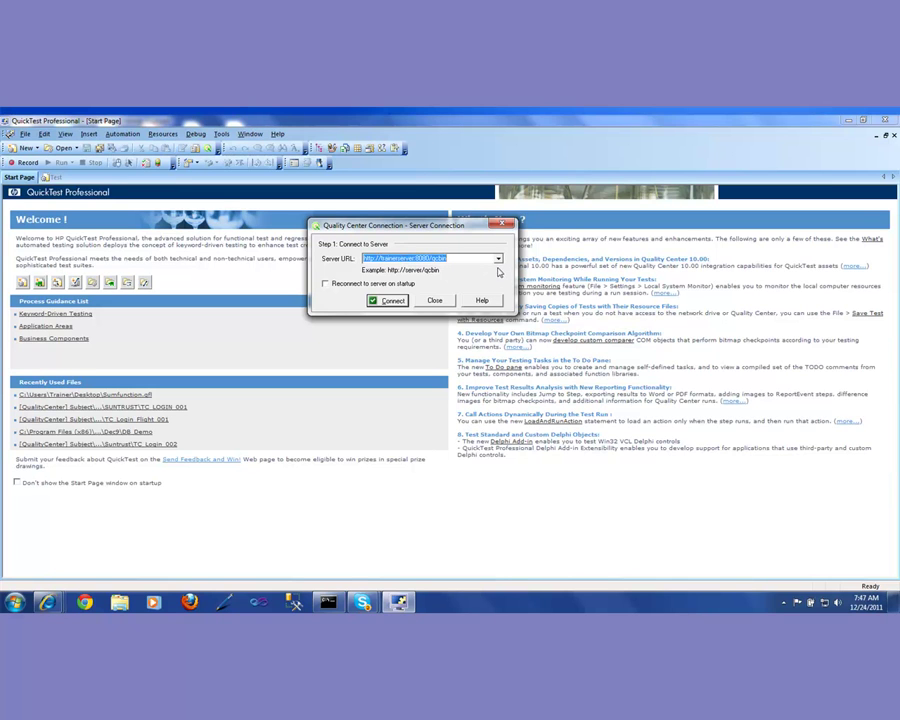
{"action": "left_click", "coordinate": [391, 301]}
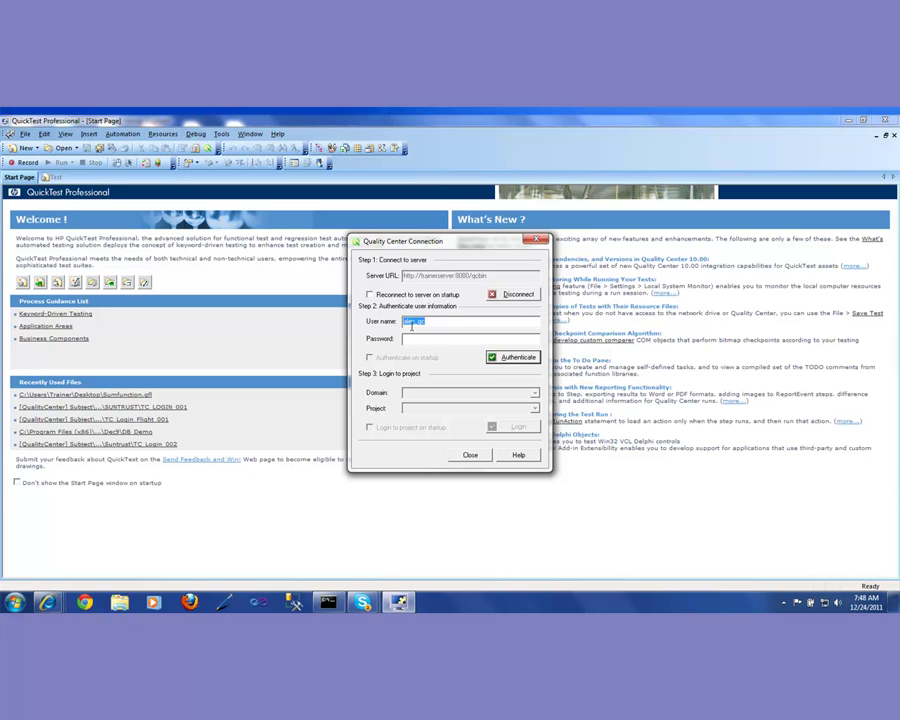
Step: Authenticate the Quality Center user and log in to the SUNTRUST project in the BANKING domain
{"action": "left_click", "coordinate": [505, 363]}
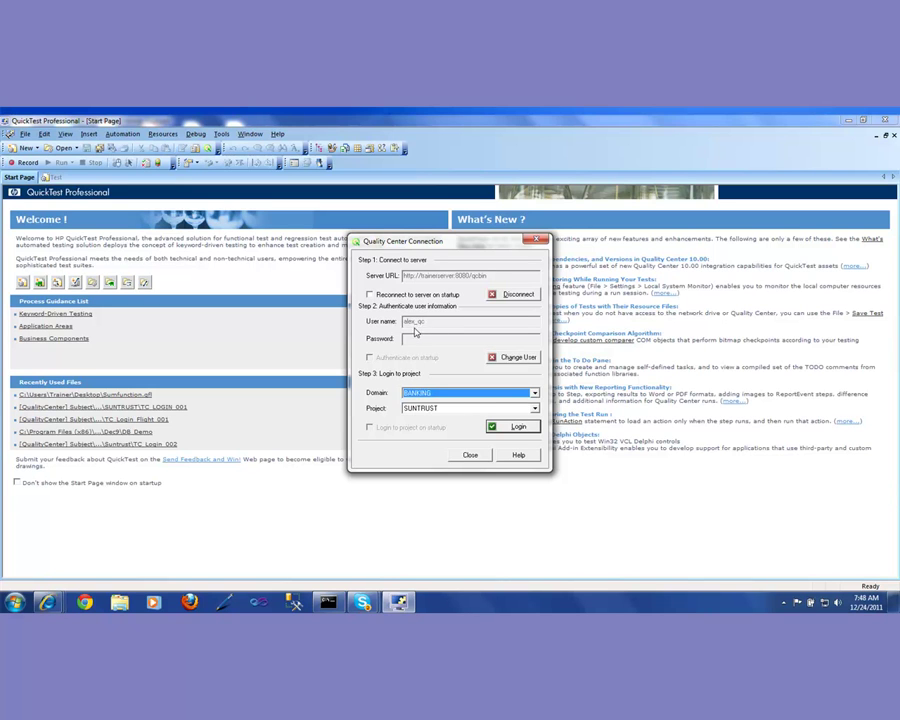
{"action": "left_click", "coordinate": [535, 409]}
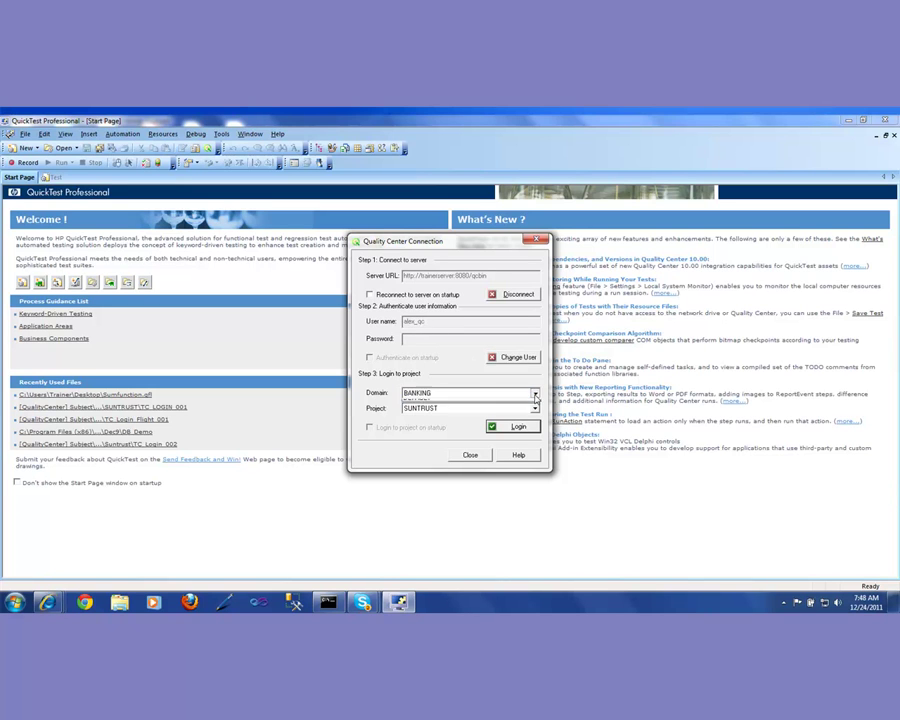
{"action": "left_click", "coordinate": [535, 418]}
{"action": "left_click", "coordinate": [535, 412]}
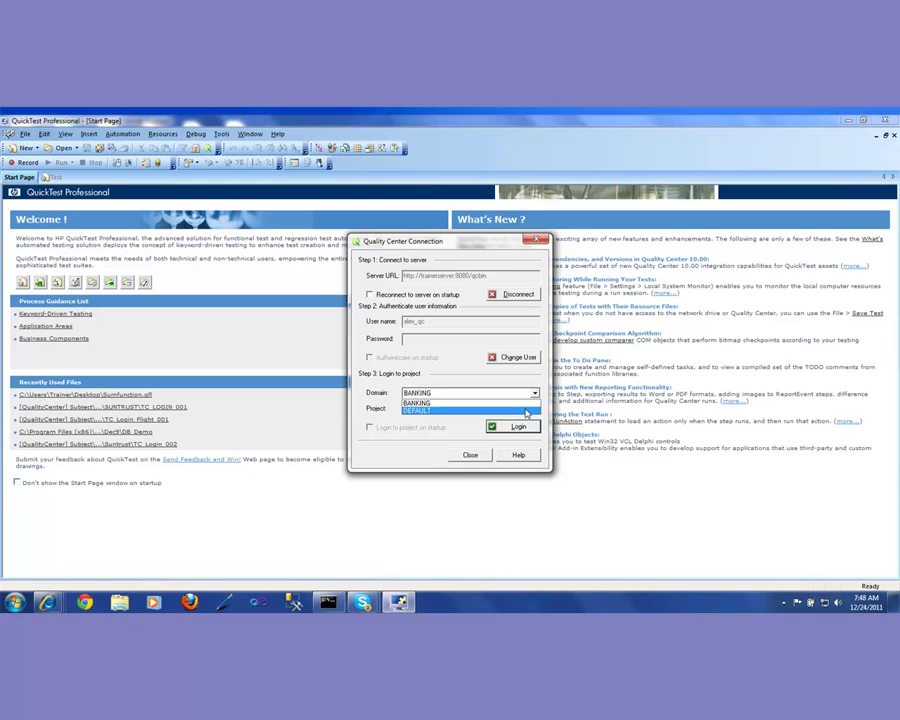
{"action": "left_click", "coordinate": [522, 404]}
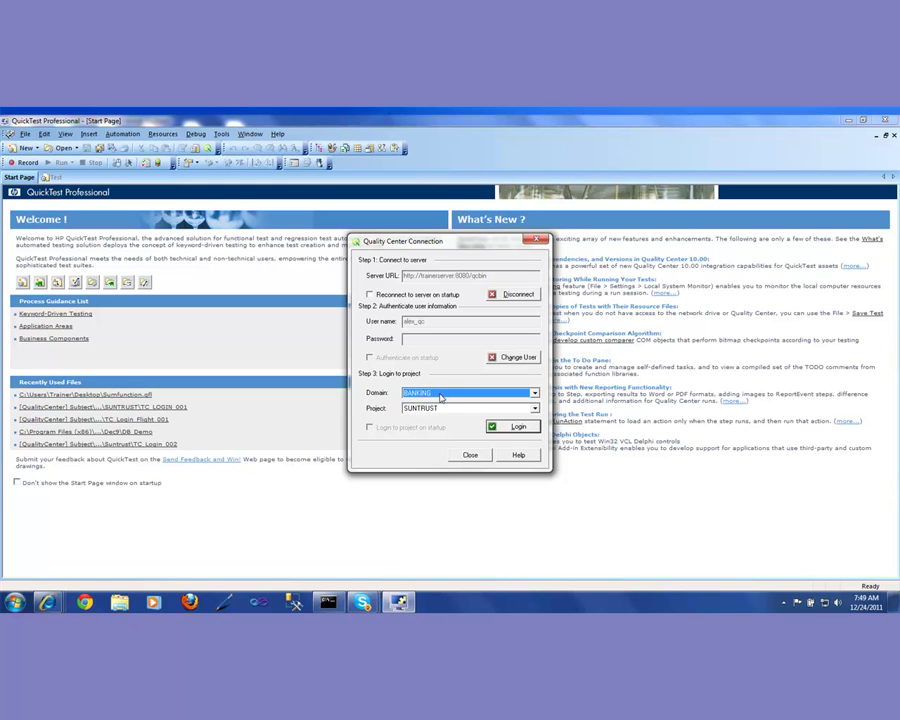
{"action": "left_click", "coordinate": [535, 394]}
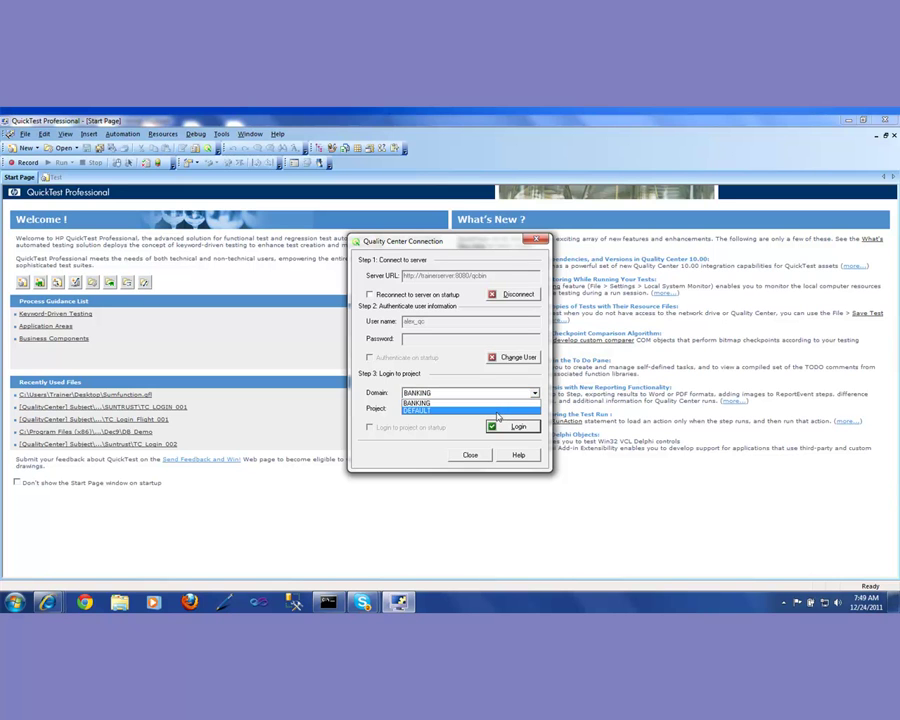
{"action": "left_click", "coordinate": [498, 414]}
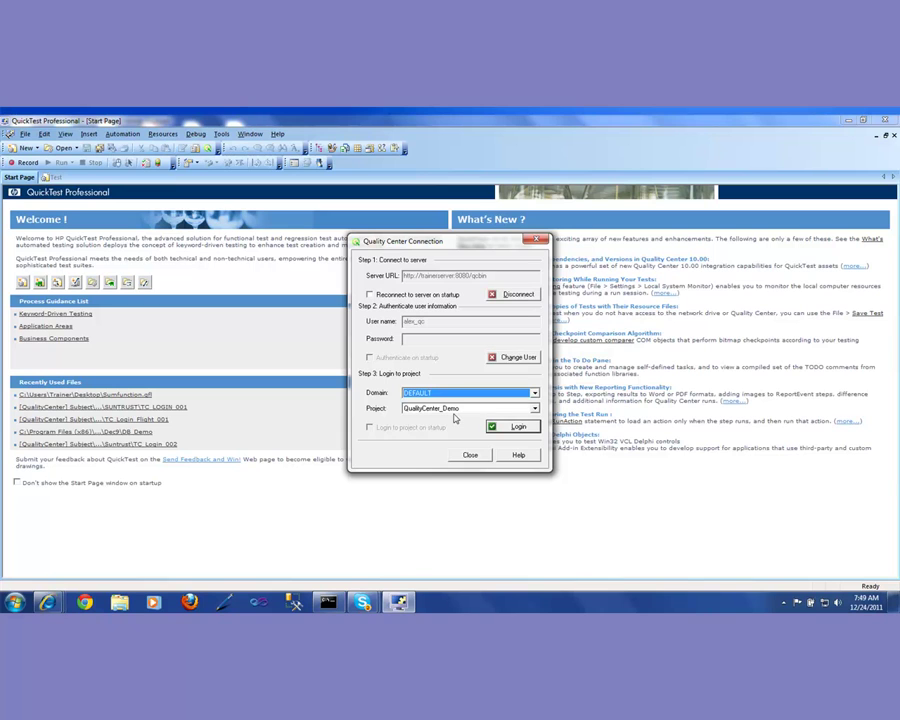
{"action": "left_click", "coordinate": [533, 393]}
{"action": "left_click", "coordinate": [509, 403]}
{"action": "left_click", "coordinate": [500, 427]}
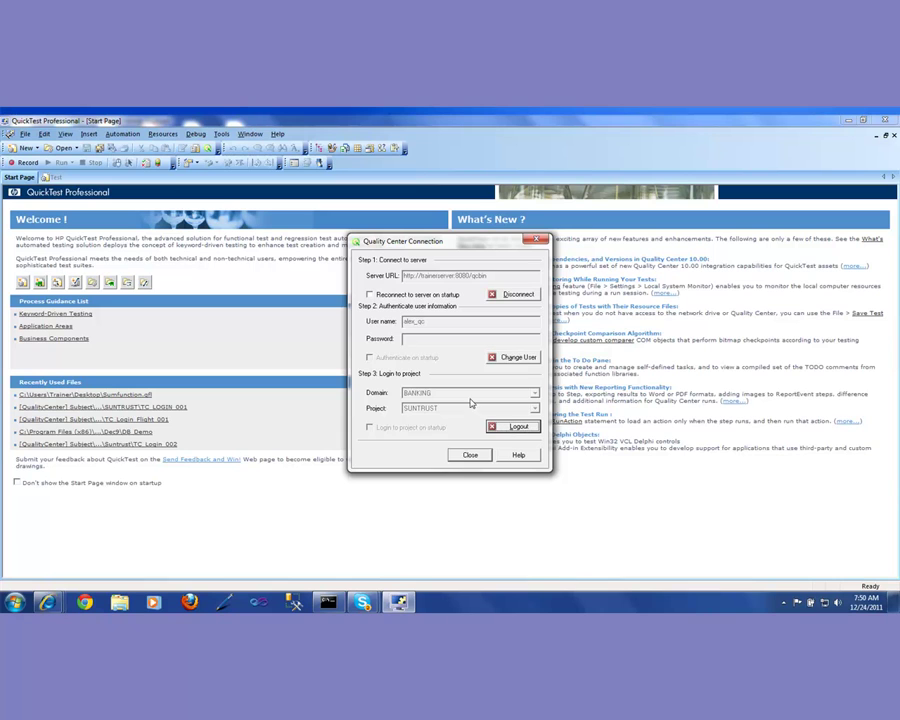
{"action": "left_click", "coordinate": [469, 455]}
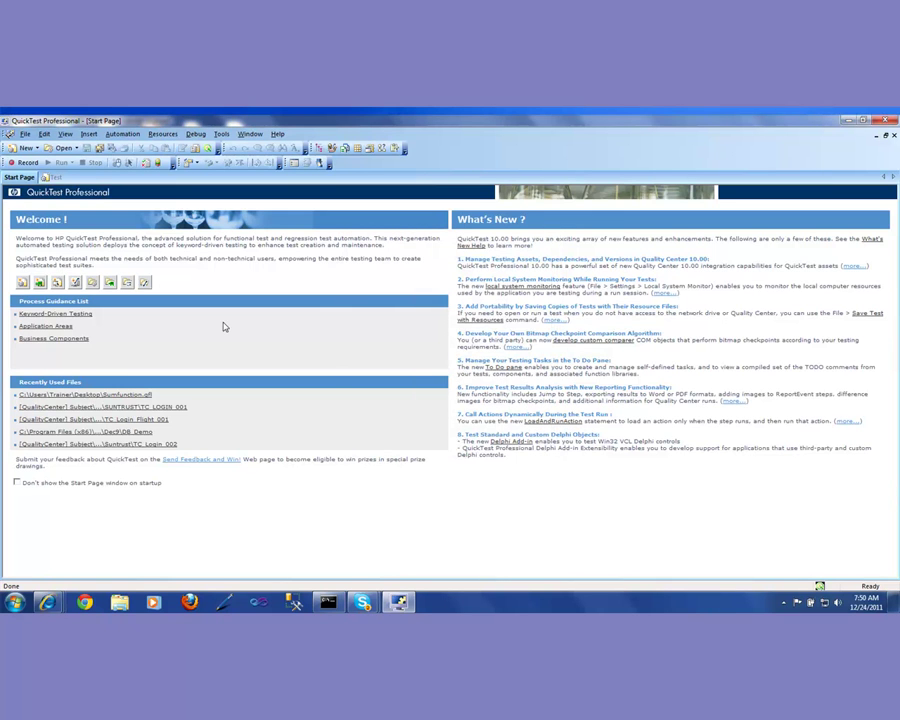
Step: Create a new test and write Print "Executing SunTrust Test: " on line 3 of Action1
{"action": "left_click", "coordinate": [27, 149]}
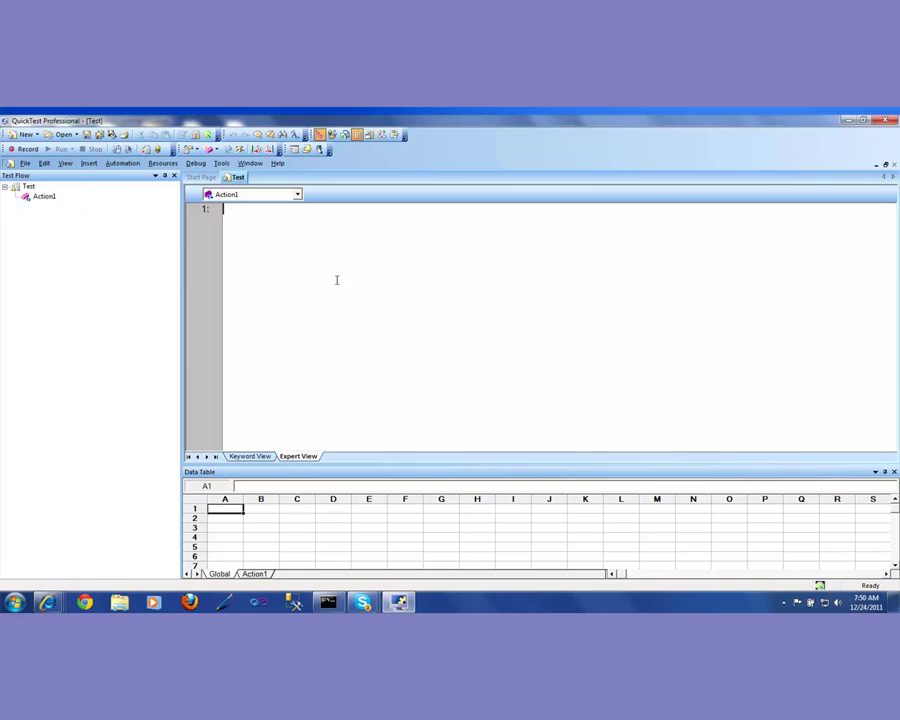
{"action": "key", "text": "Return"}
{"action": "key", "text": "Return"}
{"action": "type", "text": "Print \"Executing "}
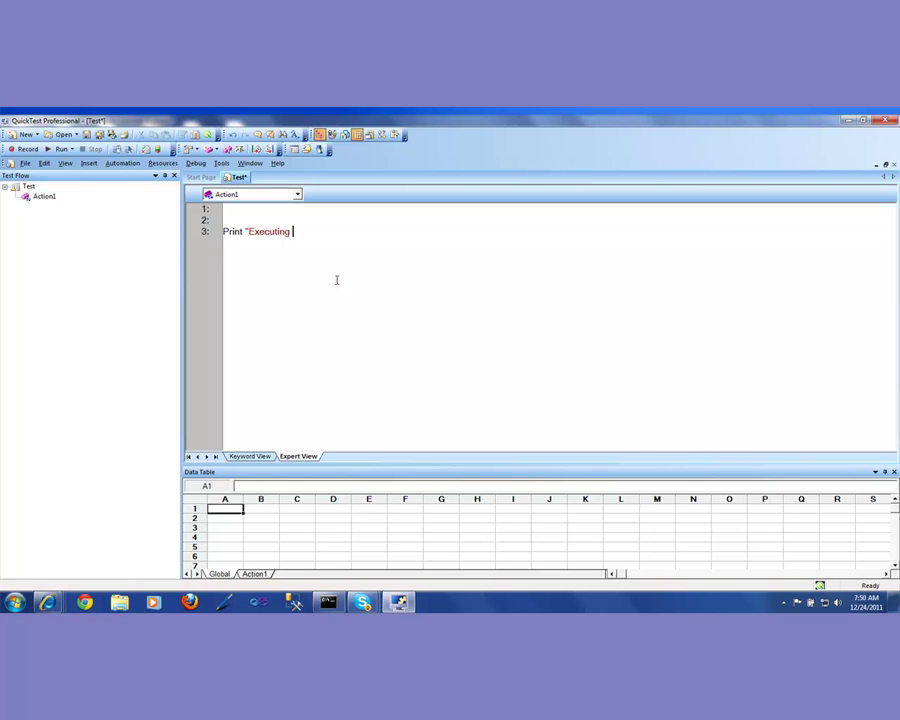
{"action": "type", "text": "SunTrust Test: \""}
Step: Save the test as TC_QC_Conn_Demo in the Quality Center Test Plan folder Subject\BANKING\SUNTRUST
{"action": "left_click", "coordinate": [24, 164]}
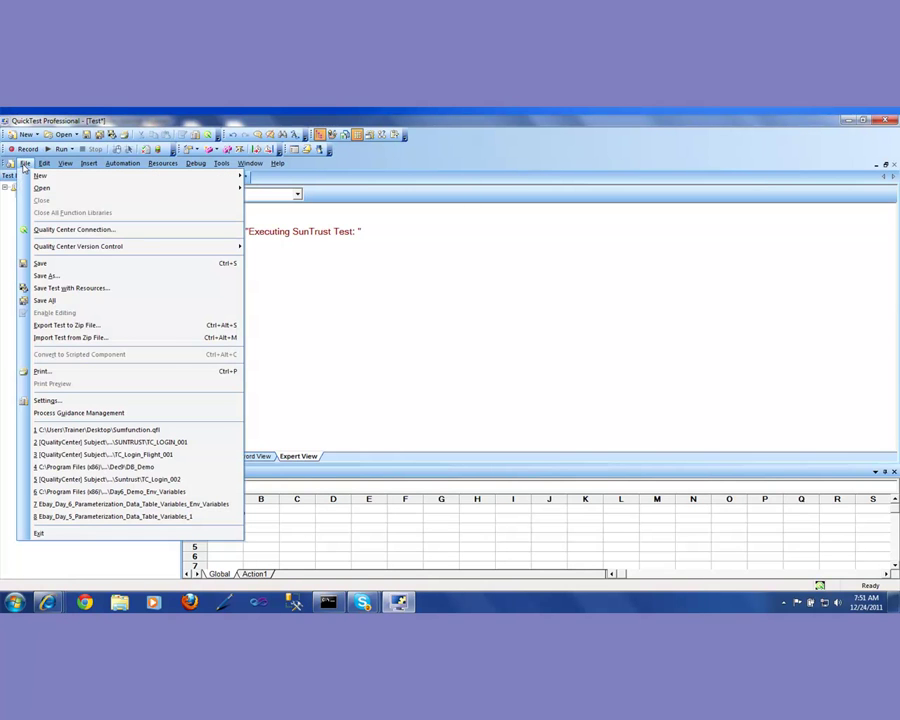
{"action": "left_click", "coordinate": [64, 277]}
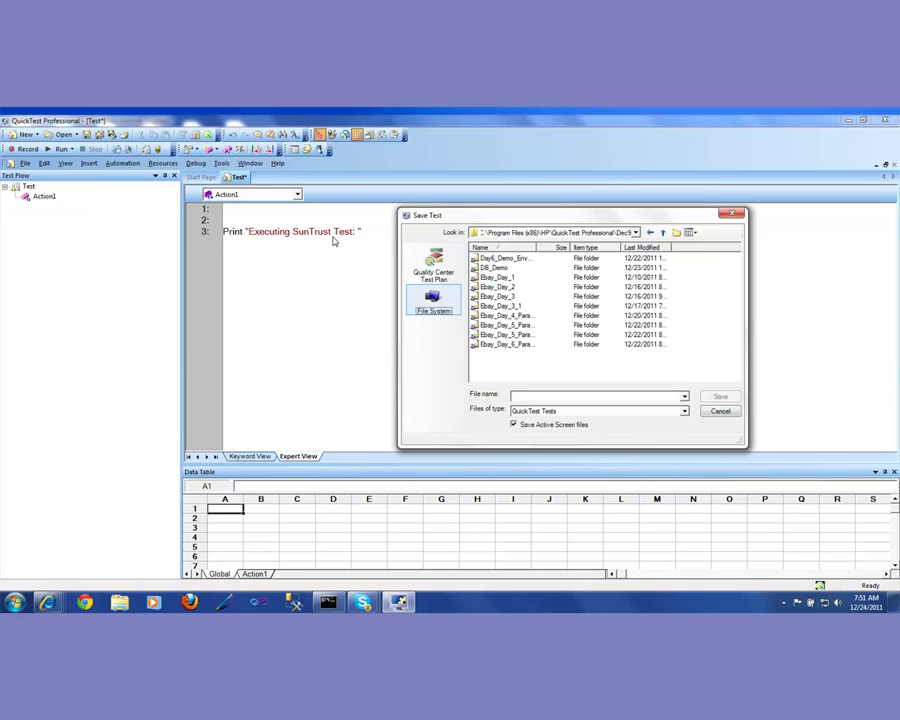
{"action": "left_click", "coordinate": [433, 262]}
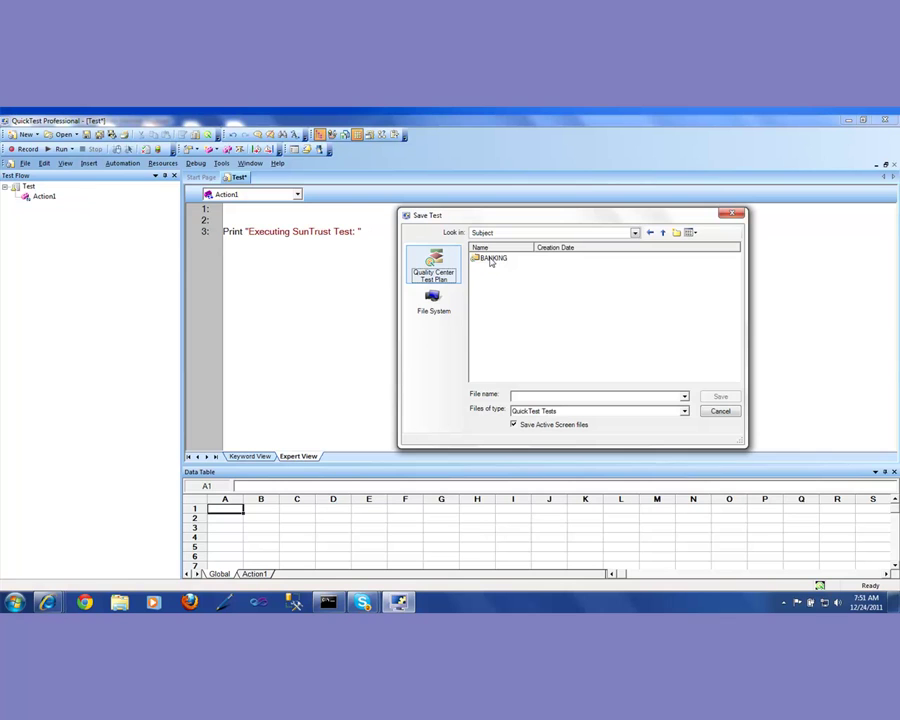
{"action": "double_click", "coordinate": [491, 260]}
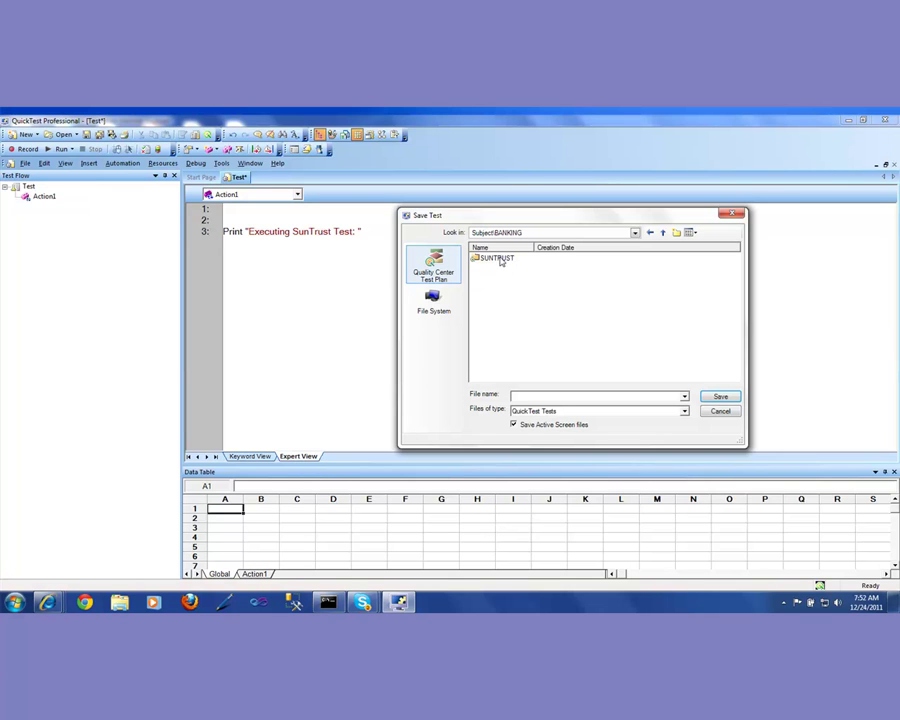
{"action": "double_click", "coordinate": [494, 260]}
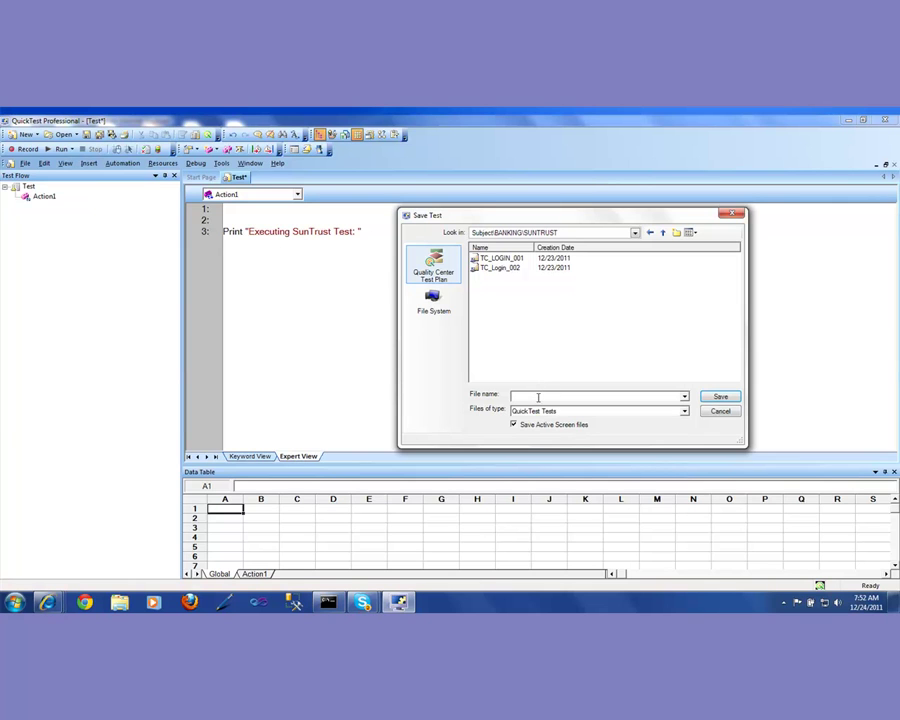
{"action": "left_click", "coordinate": [538, 397]}
{"action": "type", "text": "TC"}
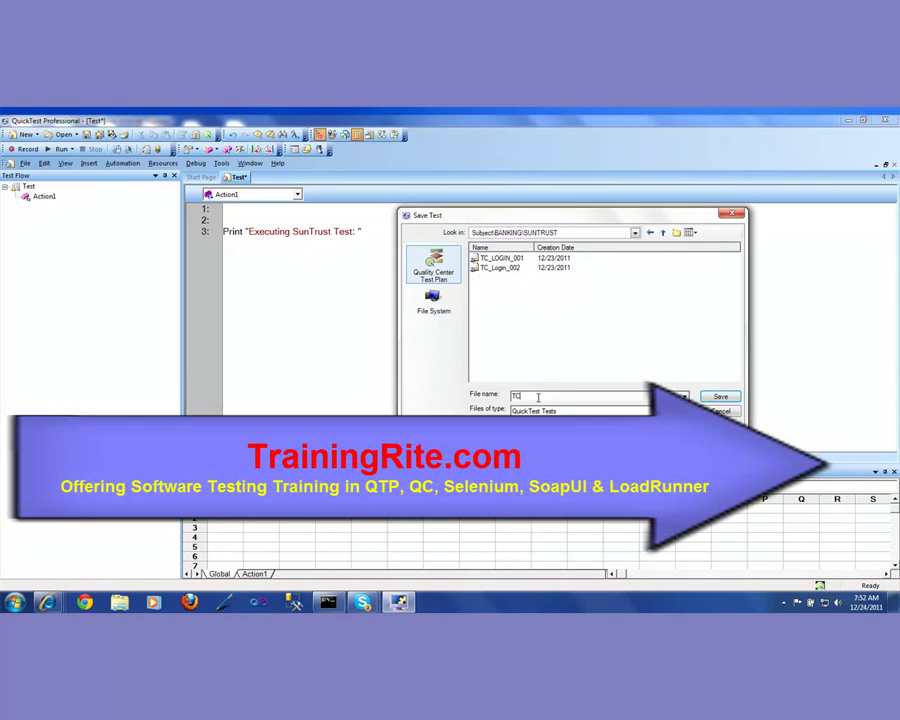
{"action": "type", "text": "_QC_Conn"}
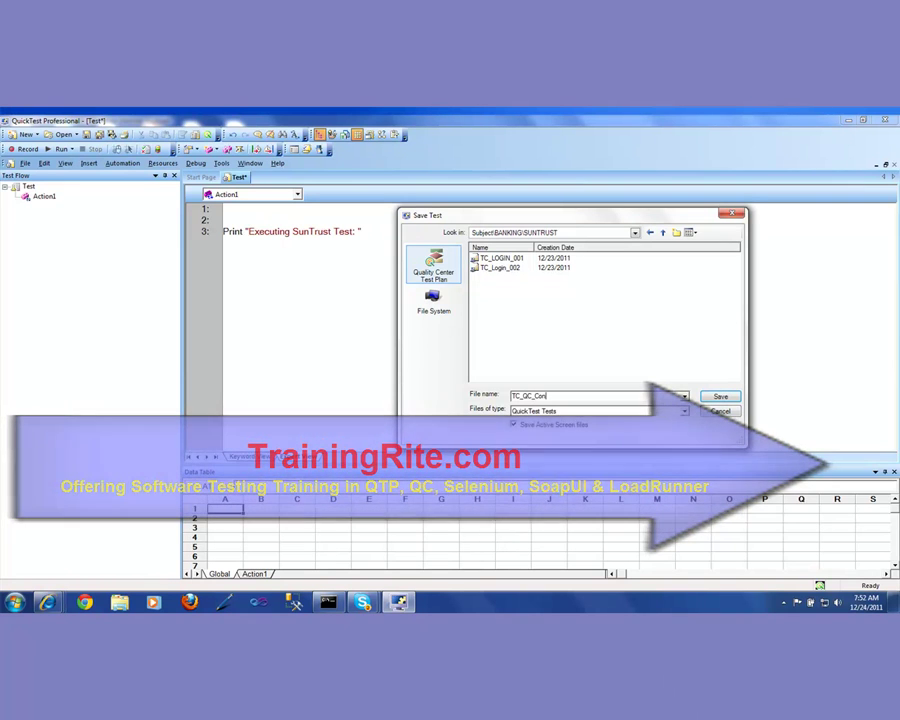
{"action": "type", "text": "_Demo"}
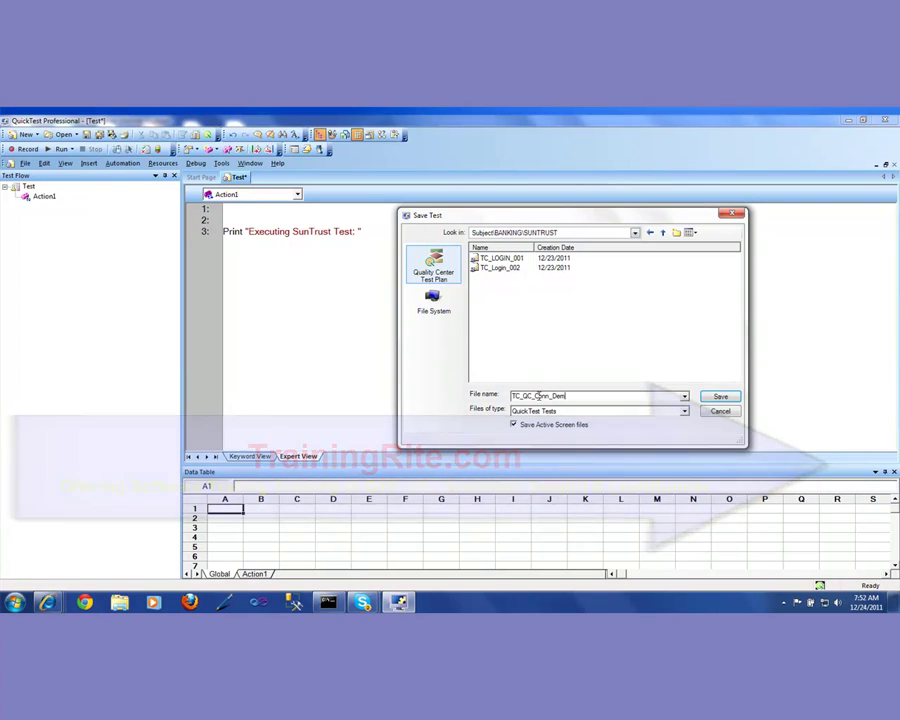
{"action": "left_click", "coordinate": [721, 397]}
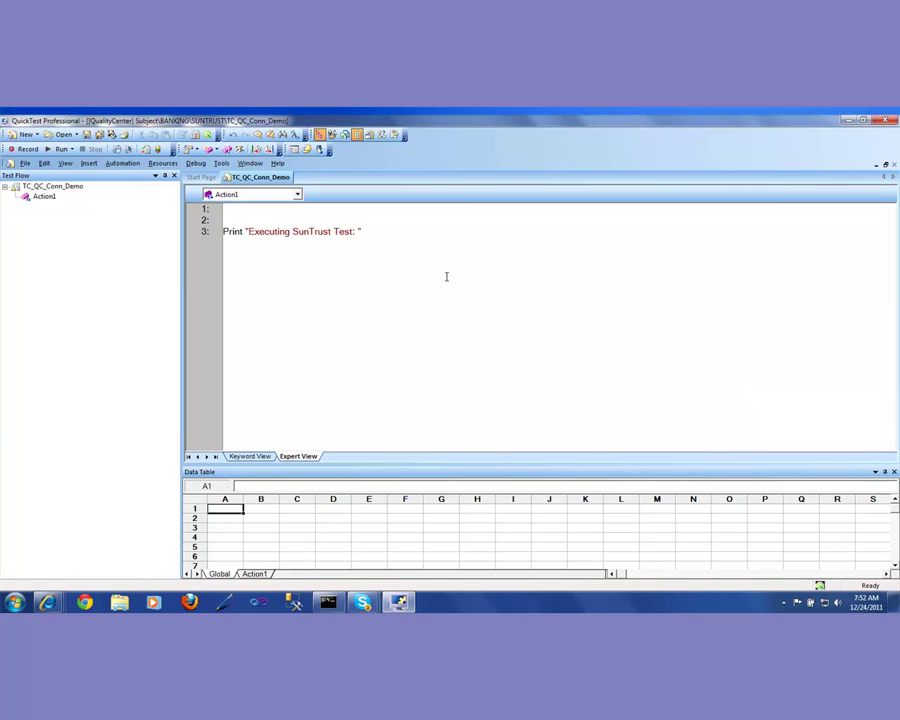
Step: Close QuickTest Professional, minimize the existing Quality Center window, and open a new maximized Internet Explorer window
{"action": "left_click", "coordinate": [891, 121]}
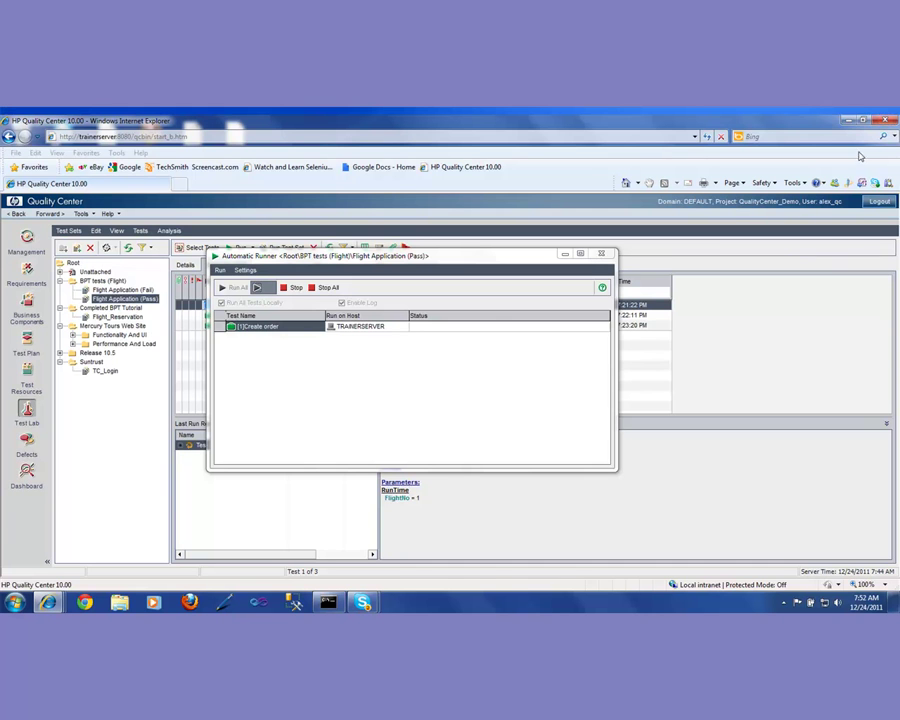
{"action": "left_click", "coordinate": [850, 121]}
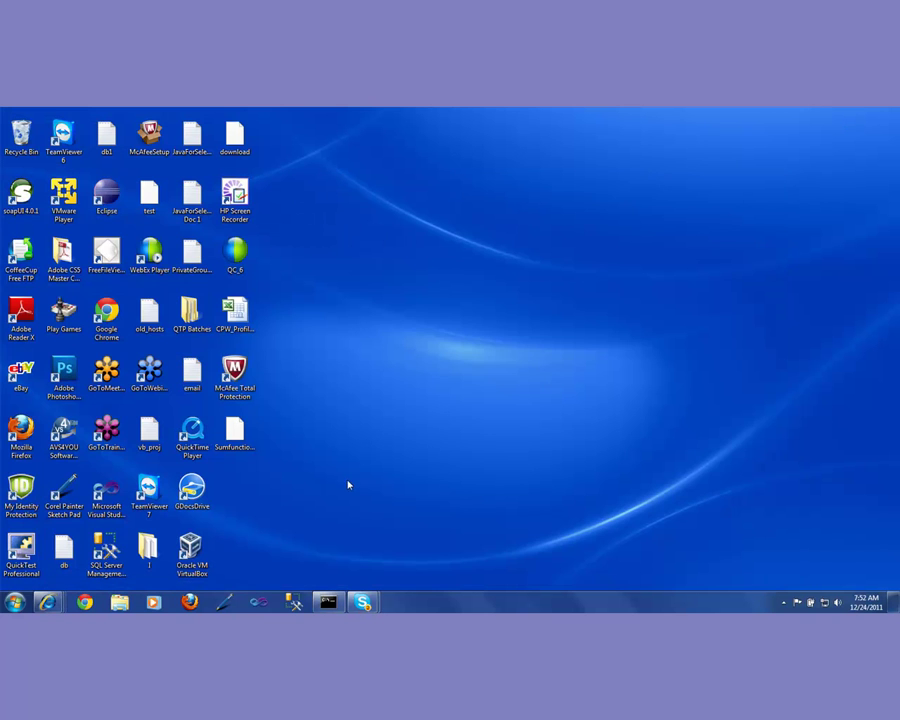
{"action": "right_click", "coordinate": [47, 602]}
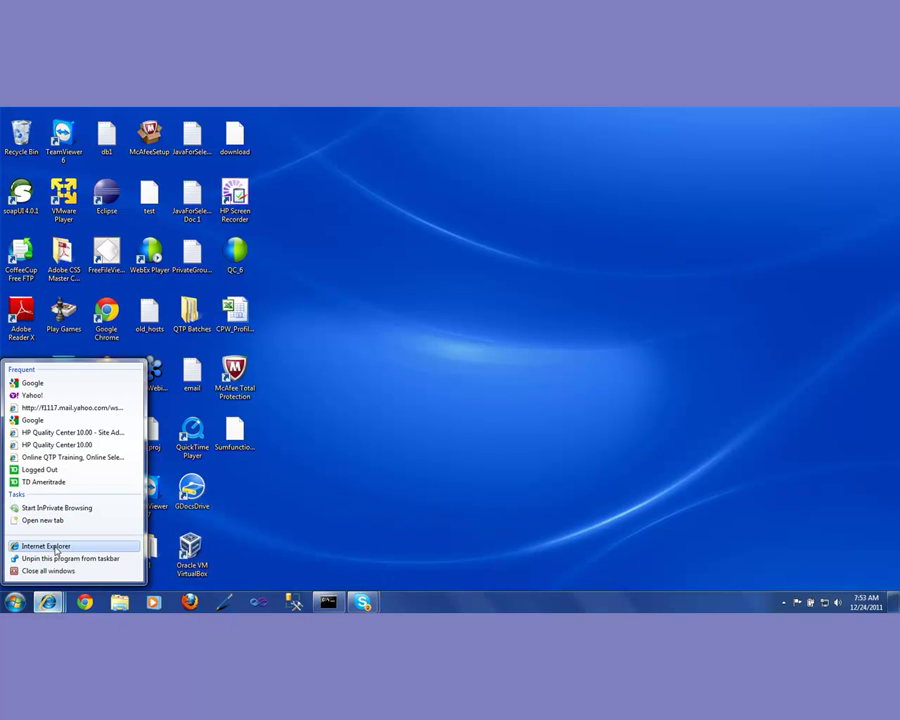
{"action": "left_click", "coordinate": [46, 546]}
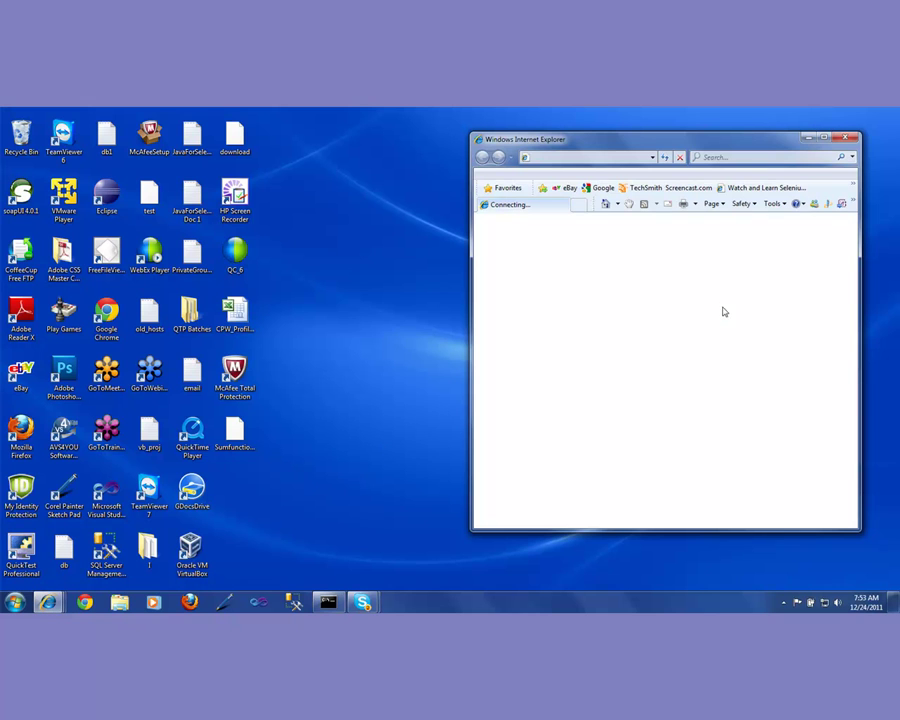
{"action": "left_click", "coordinate": [826, 140]}
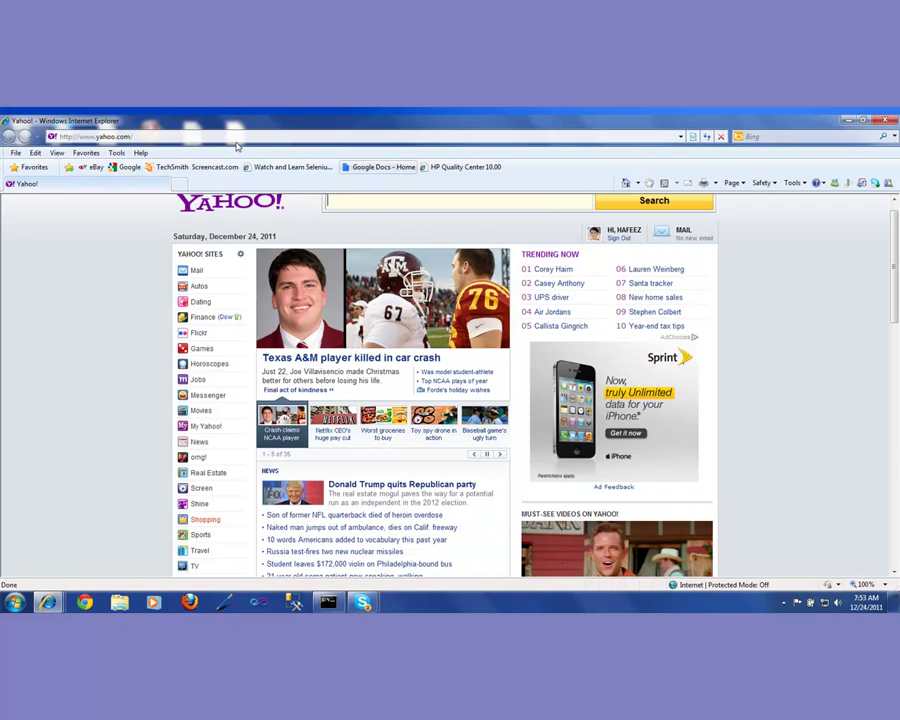
Step: Open the Quality Center start page from the saved favorite and load its login page, re-requesting the address
{"action": "left_click", "coordinate": [461, 168]}
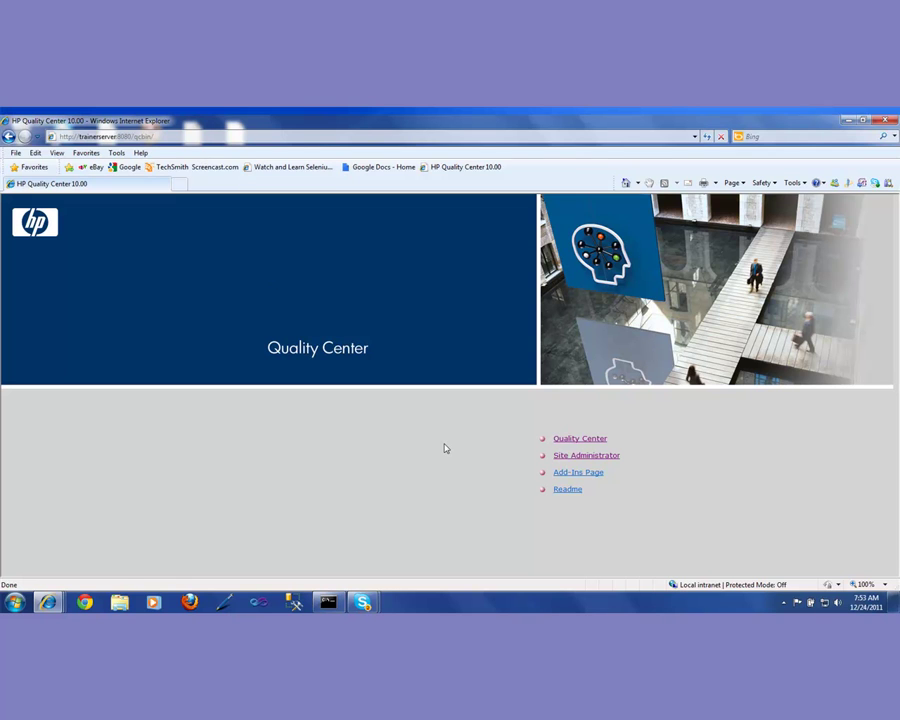
{"action": "left_click", "coordinate": [563, 440]}
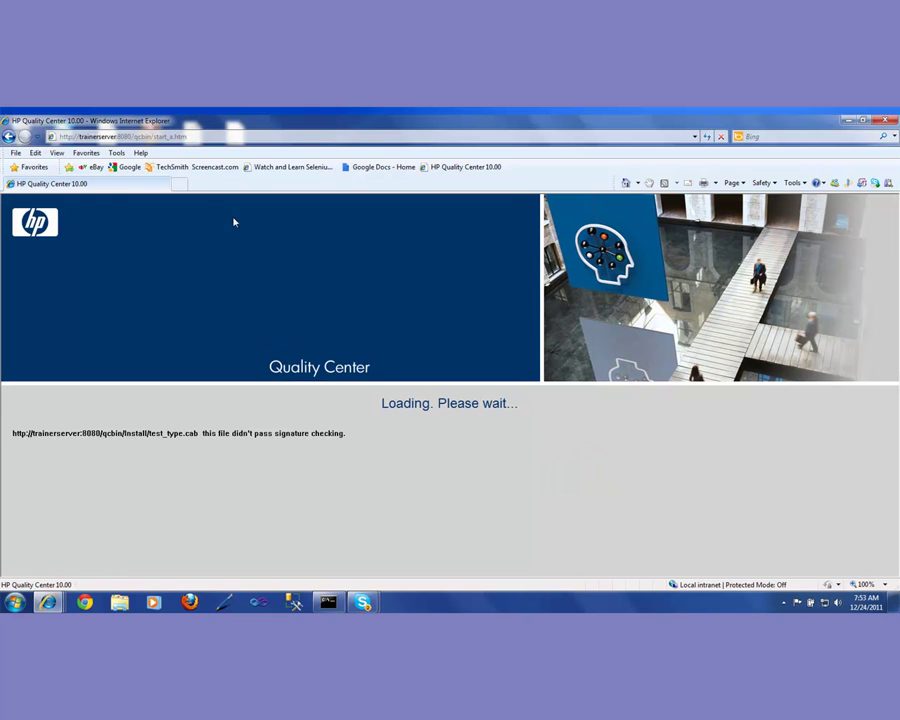
{"action": "left_click", "coordinate": [172, 136]}
{"action": "left_click", "coordinate": [172, 136]}
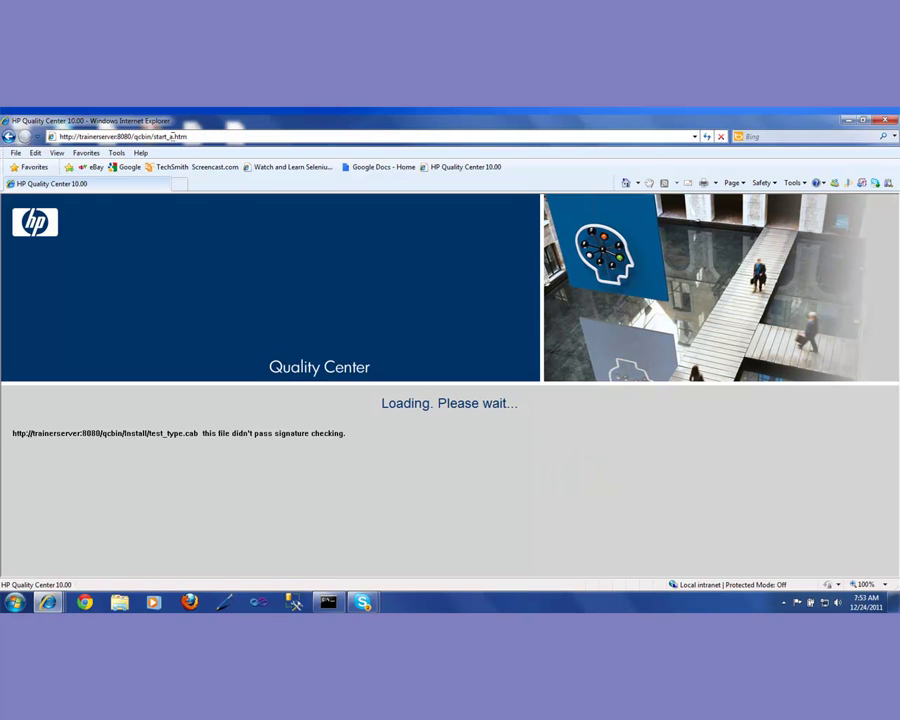
{"action": "key", "text": "Return"}
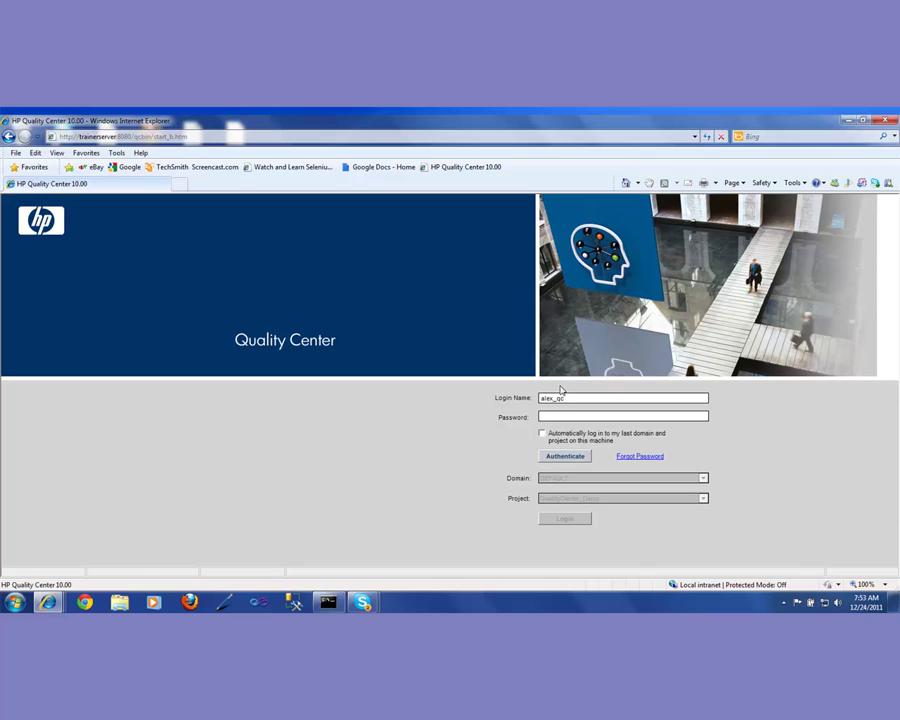
Step: Authenticate the user, log in to the SUNTRUST project in the BANKING domain, and dismiss the welcome window
{"action": "left_click", "coordinate": [575, 456]}
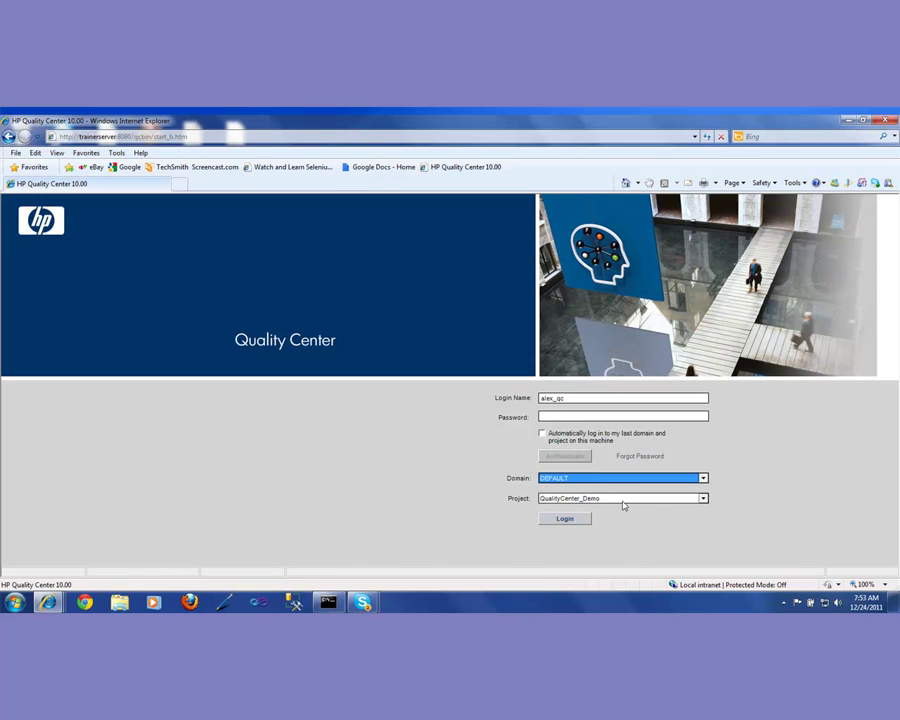
{"action": "left_click", "coordinate": [704, 478]}
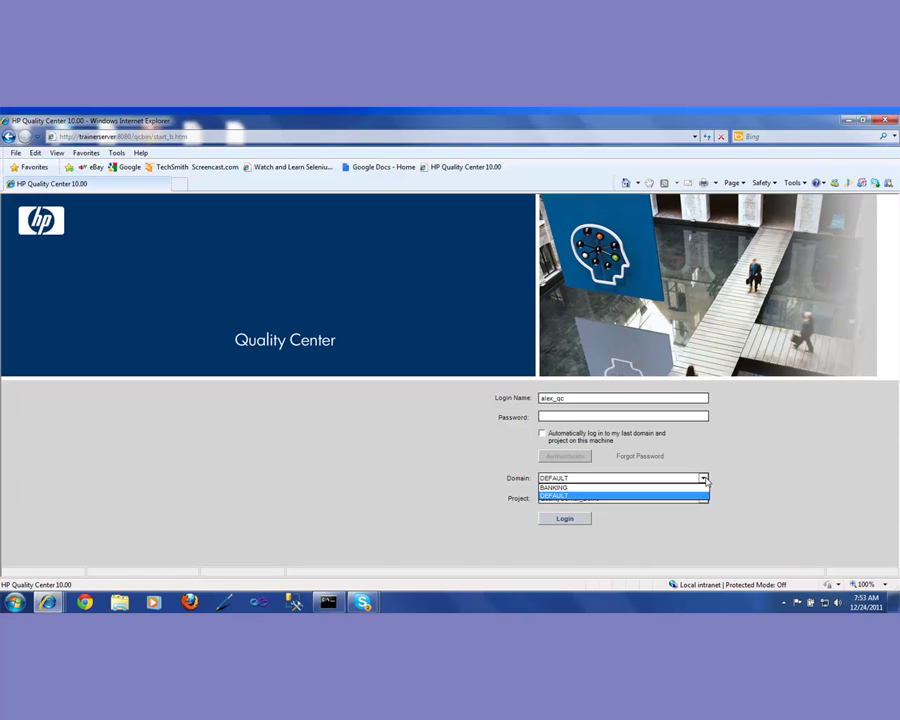
{"action": "left_click", "coordinate": [686, 492]}
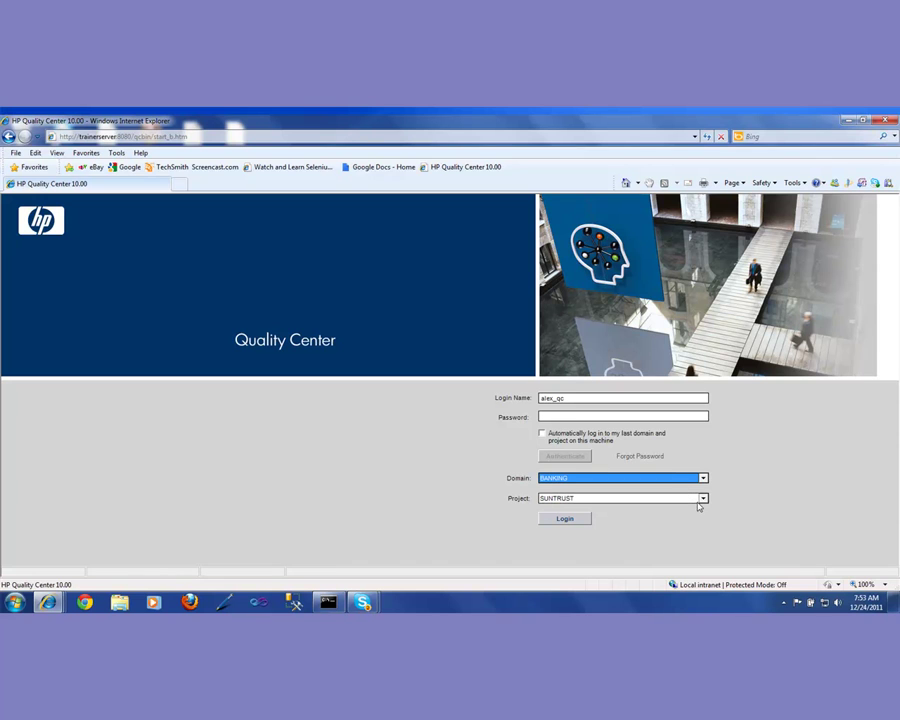
{"action": "left_click", "coordinate": [565, 519]}
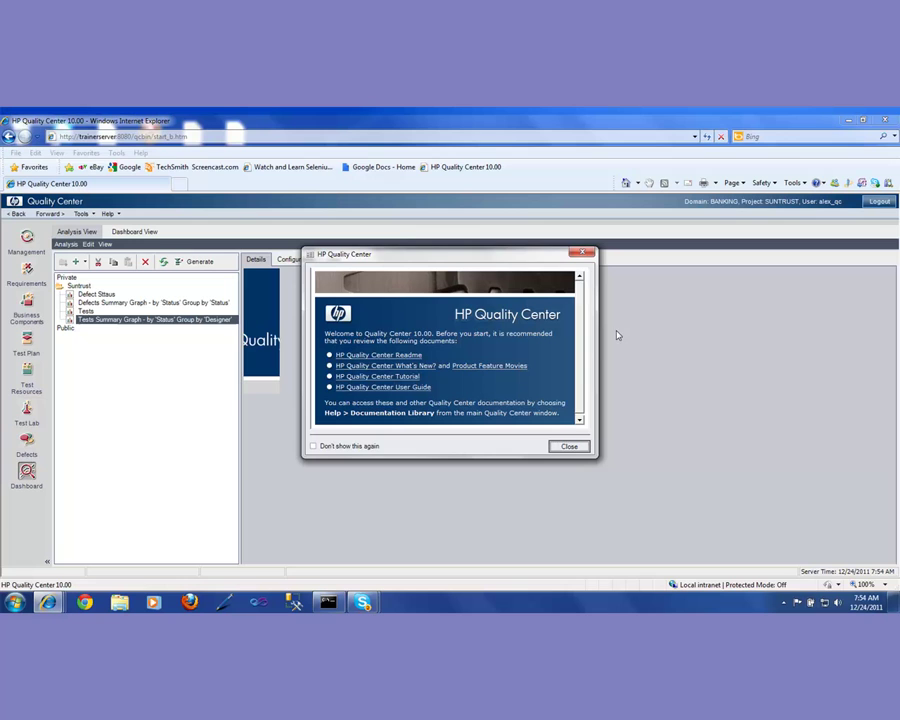
{"action": "left_click", "coordinate": [587, 253]}
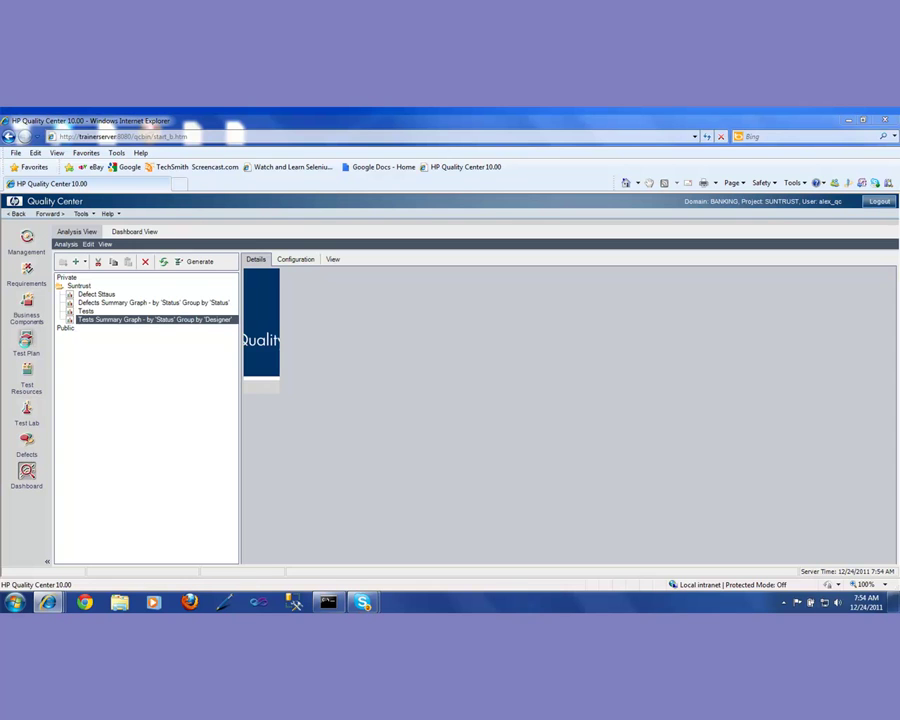
Step: Open the TC_QC_Conn_Demo test from the BANKING/SUNTRUST folder in Test Plan
{"action": "left_click", "coordinate": [27, 343]}
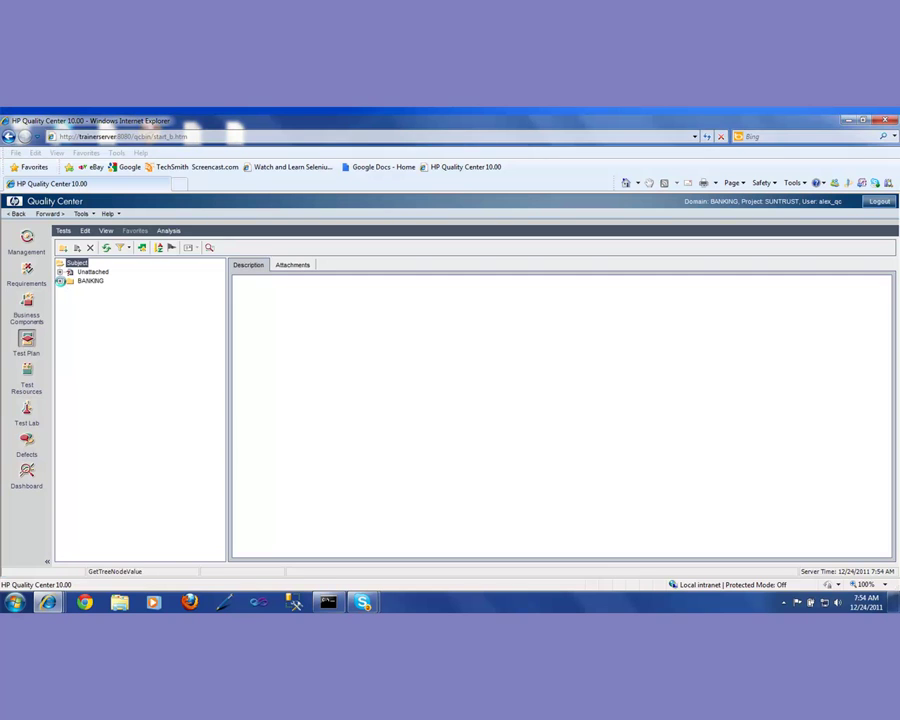
{"action": "left_click", "coordinate": [61, 282]}
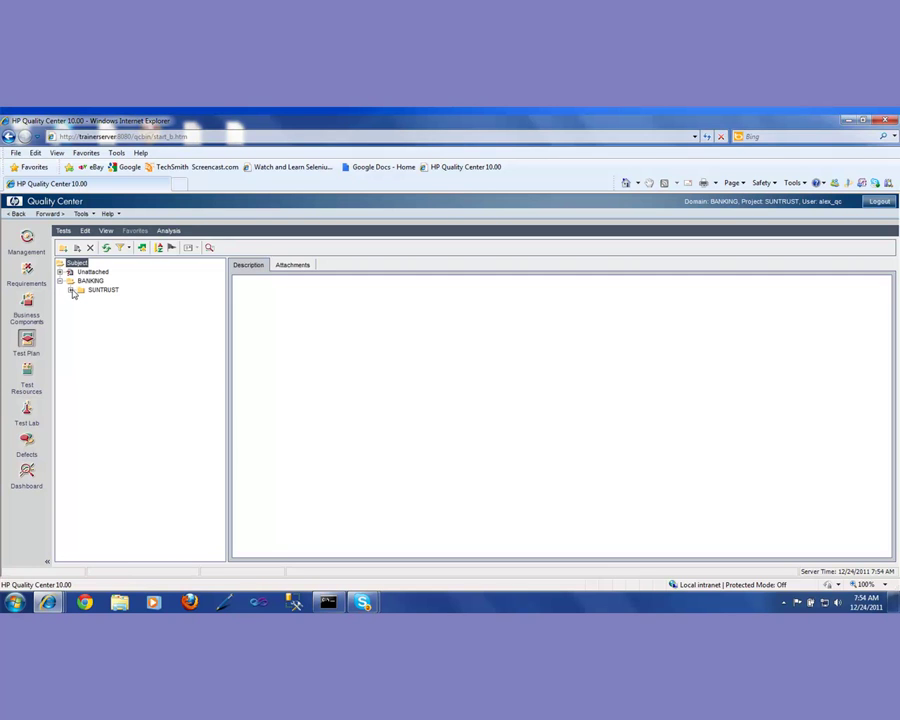
{"action": "left_click", "coordinate": [70, 291]}
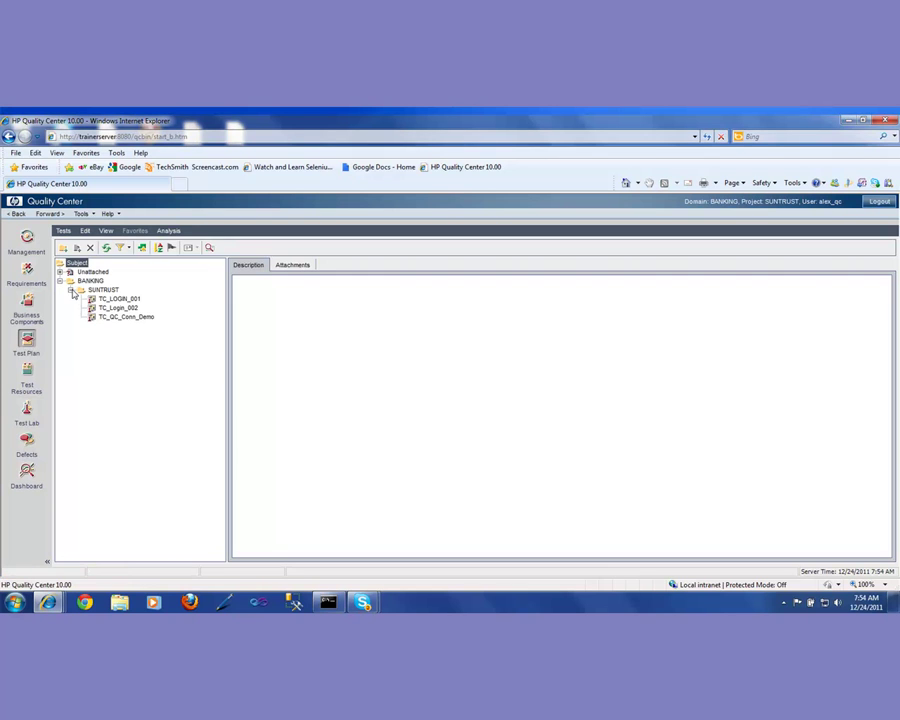
{"action": "left_click", "coordinate": [134, 319]}
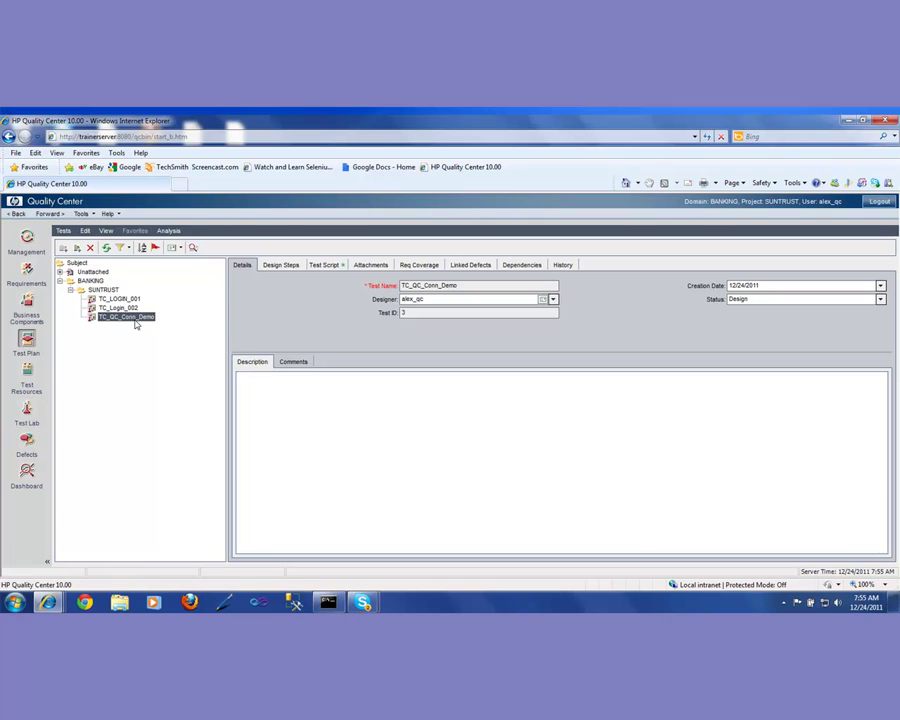
Step: Load the test script of TC_QC_Conn_Demo, allowing Active Screen images to download, and show it in Expert View
{"action": "left_click", "coordinate": [325, 265]}
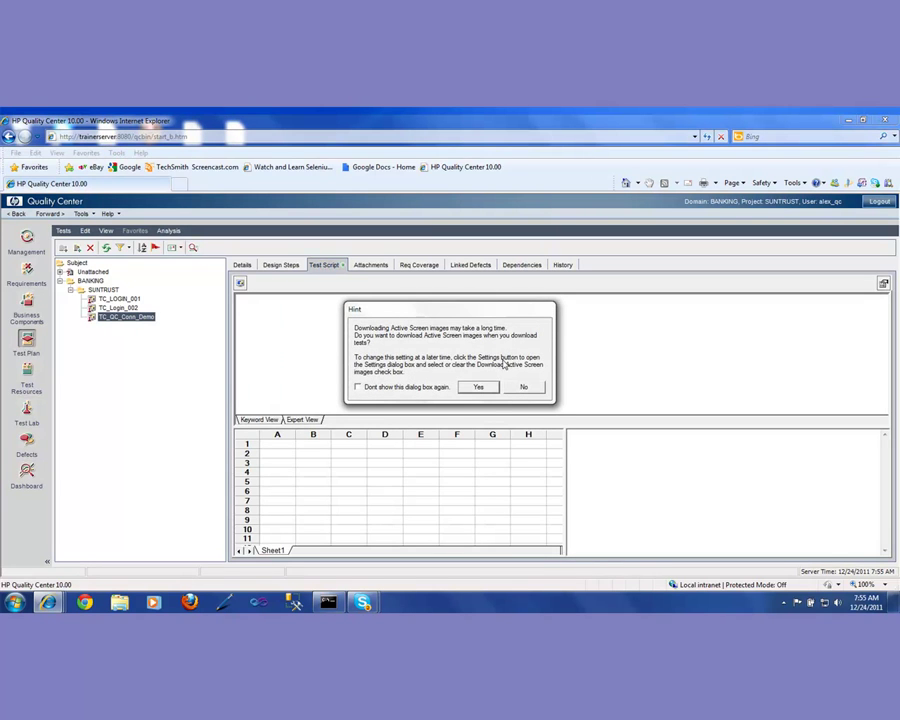
{"action": "left_click", "coordinate": [489, 392]}
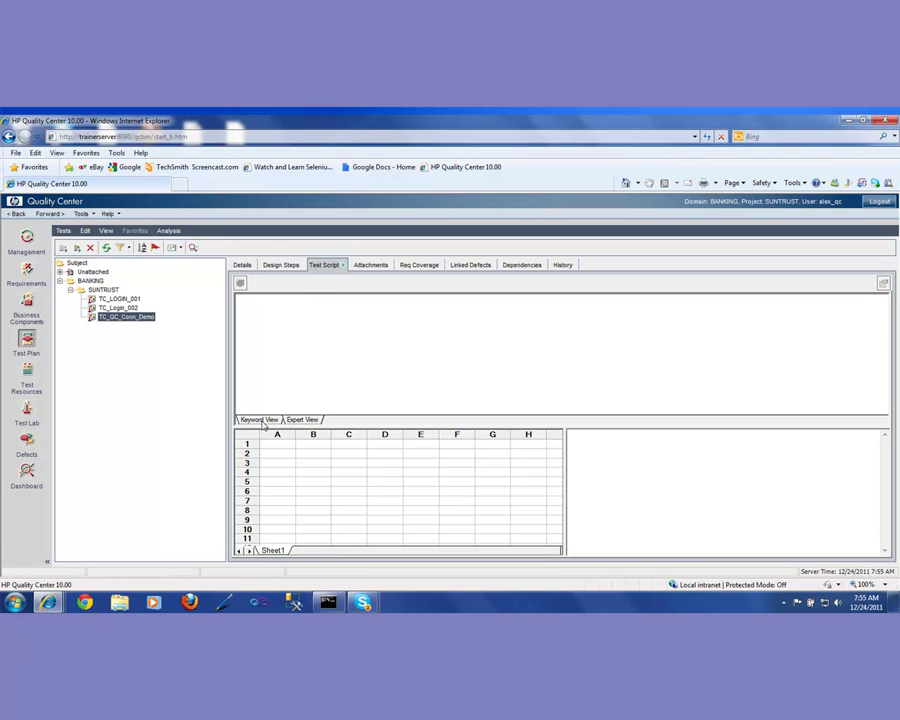
{"action": "left_click", "coordinate": [305, 420]}
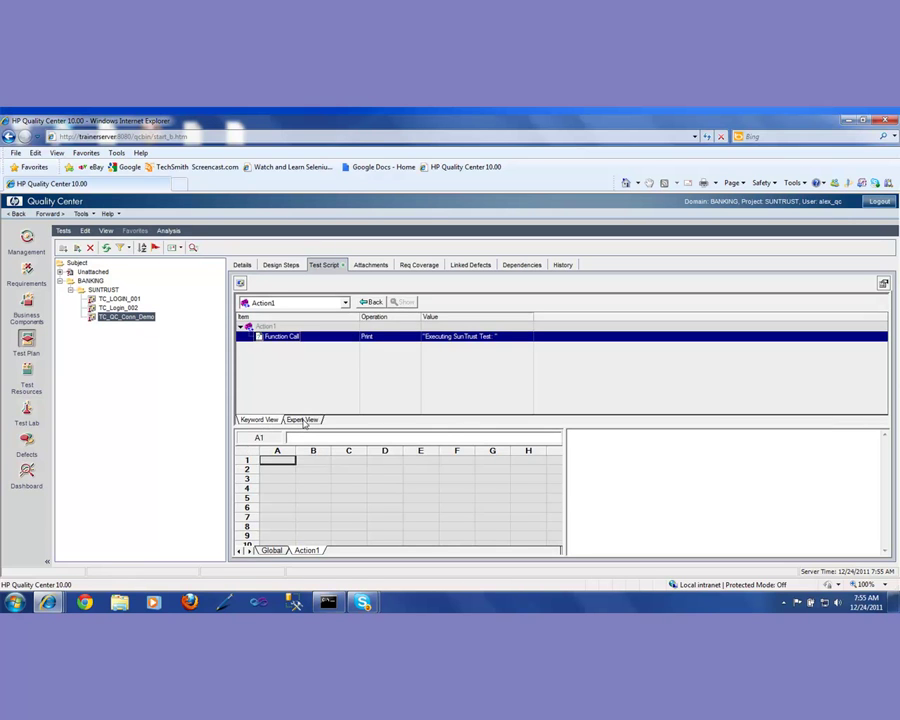
{"action": "left_click", "coordinate": [303, 420]}
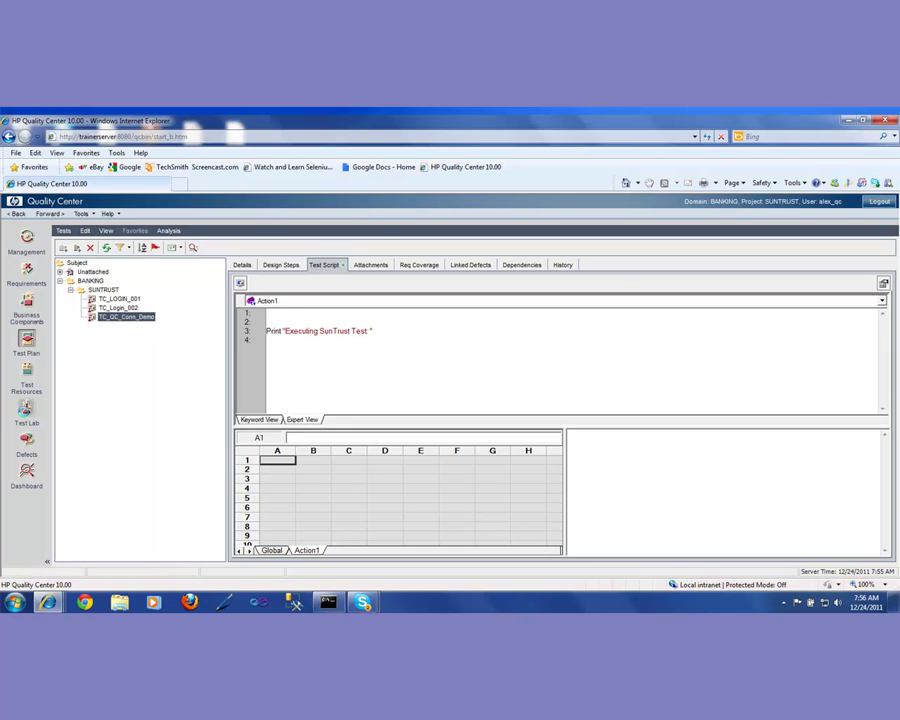
Step: Examine the details and execution grid of the LOGIN test set under Banking/Suntrust in Test Lab
{"action": "left_click", "coordinate": [25, 409]}
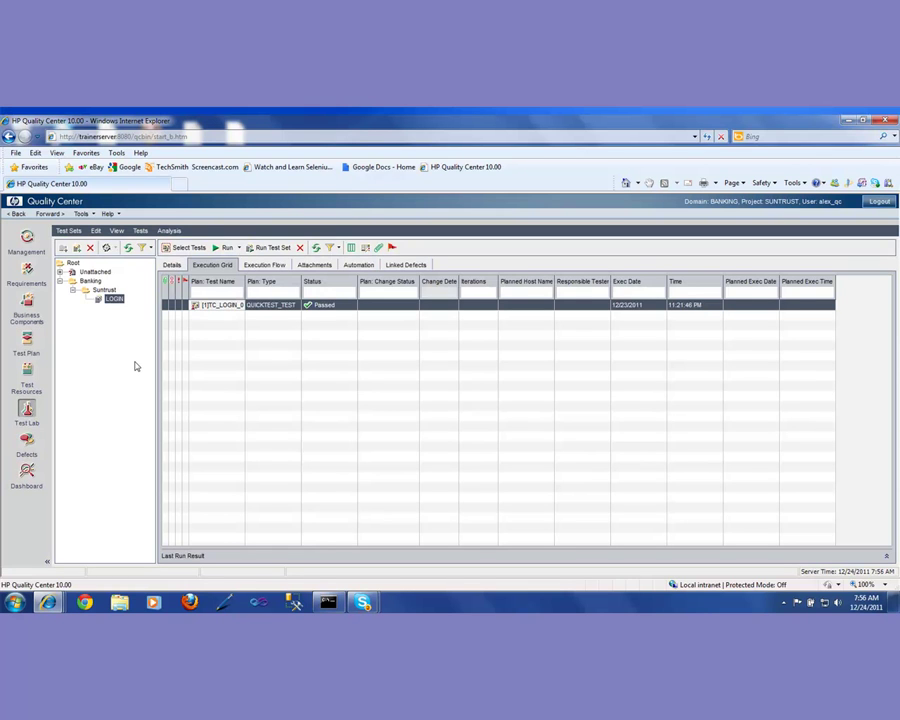
{"action": "left_click", "coordinate": [128, 249]}
{"action": "left_click", "coordinate": [61, 281]}
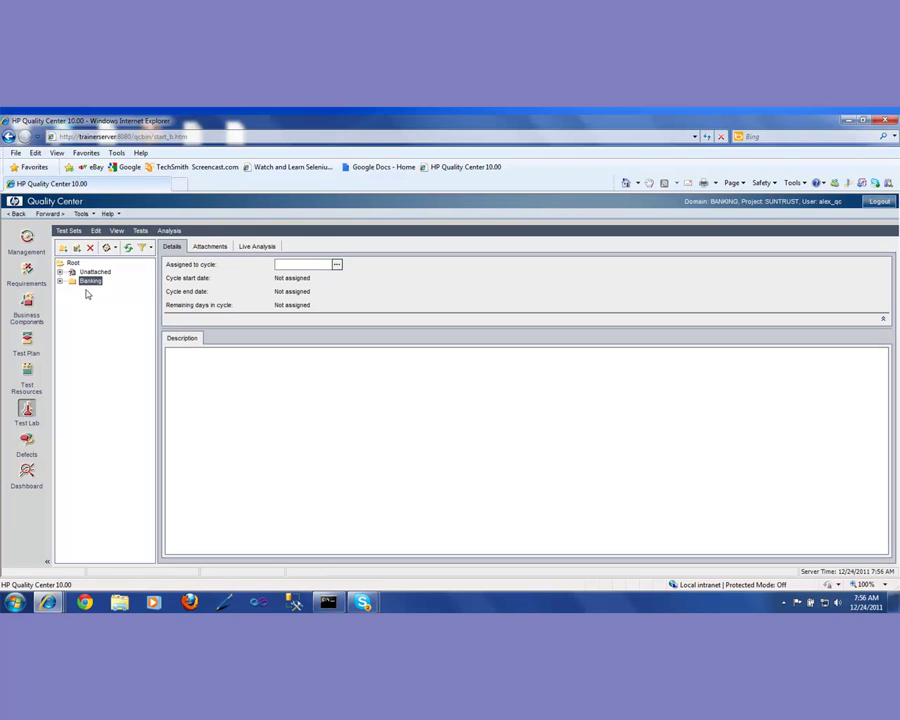
{"action": "left_click", "coordinate": [60, 283]}
{"action": "left_click", "coordinate": [103, 292]}
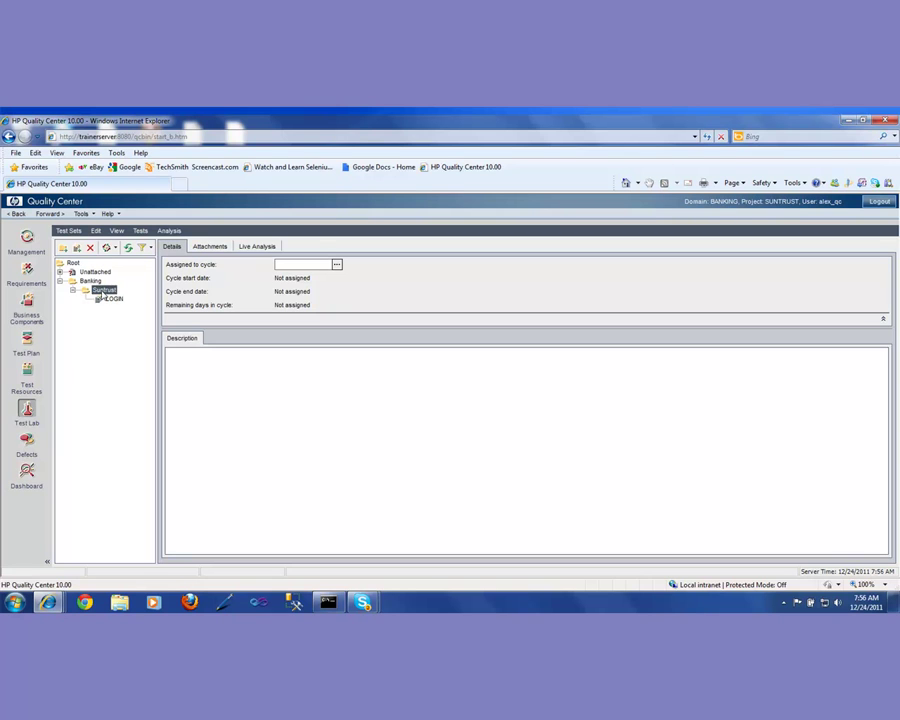
{"action": "left_click", "coordinate": [112, 298]}
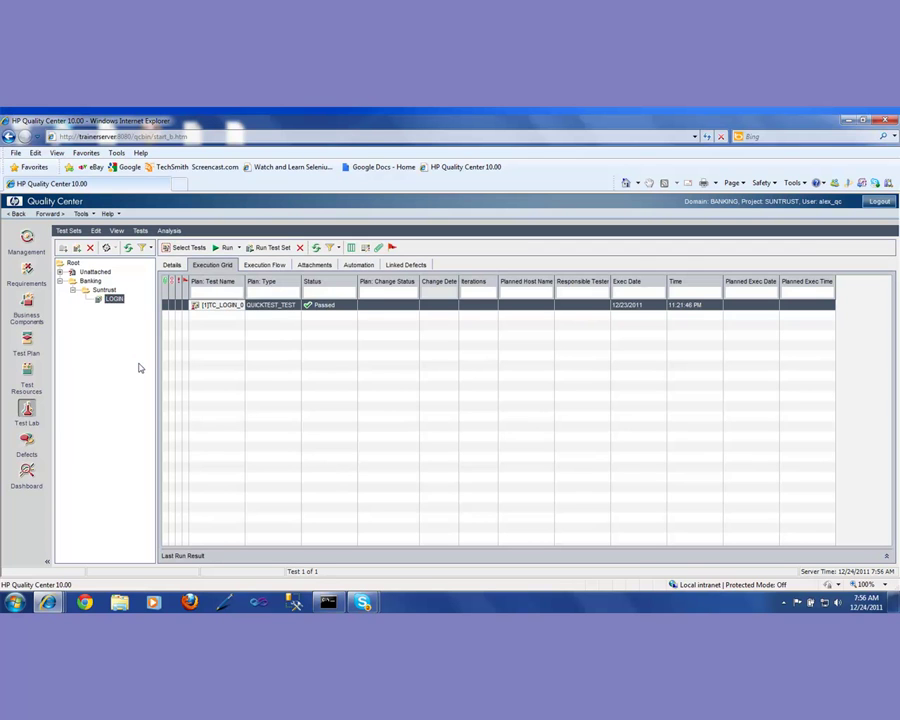
{"action": "left_click", "coordinate": [172, 267]}
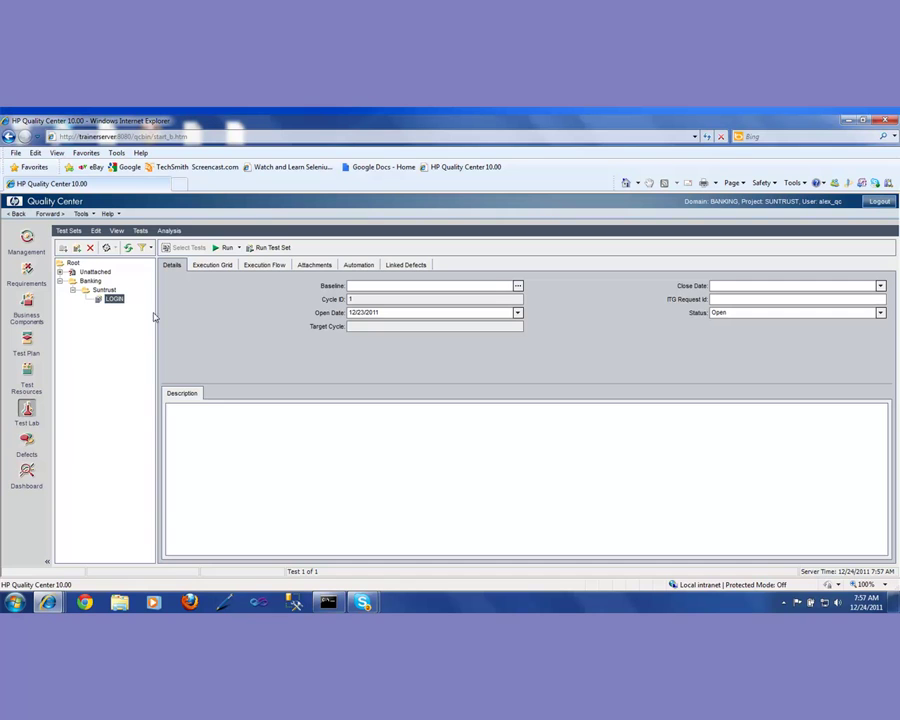
{"action": "left_click", "coordinate": [207, 265]}
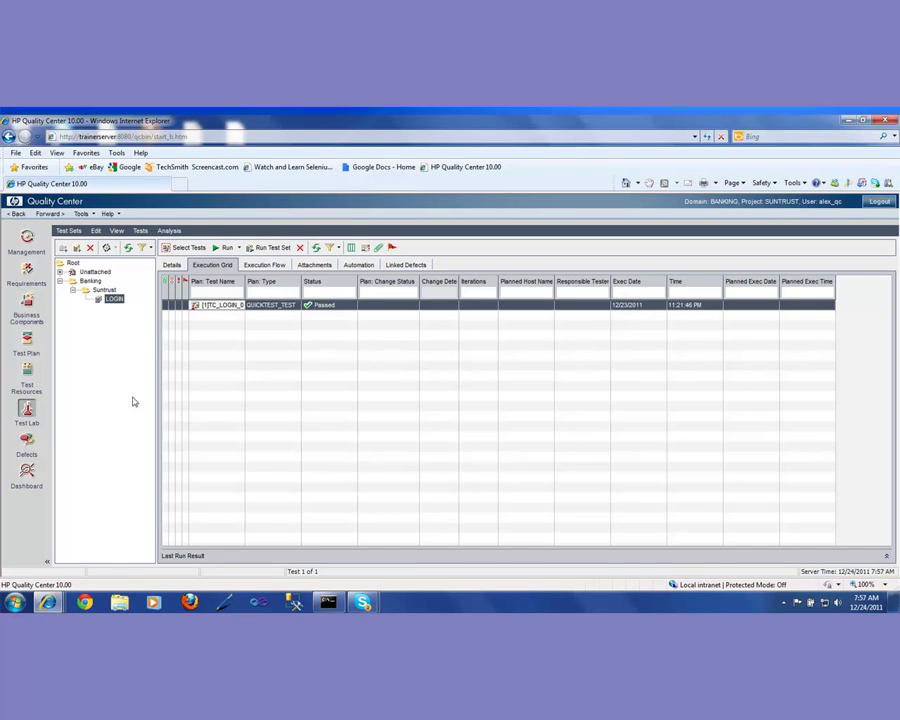
Step: Return to the Quality Center start page and log in to Site Administrator as Admin
{"action": "left_click", "coordinate": [460, 168]}
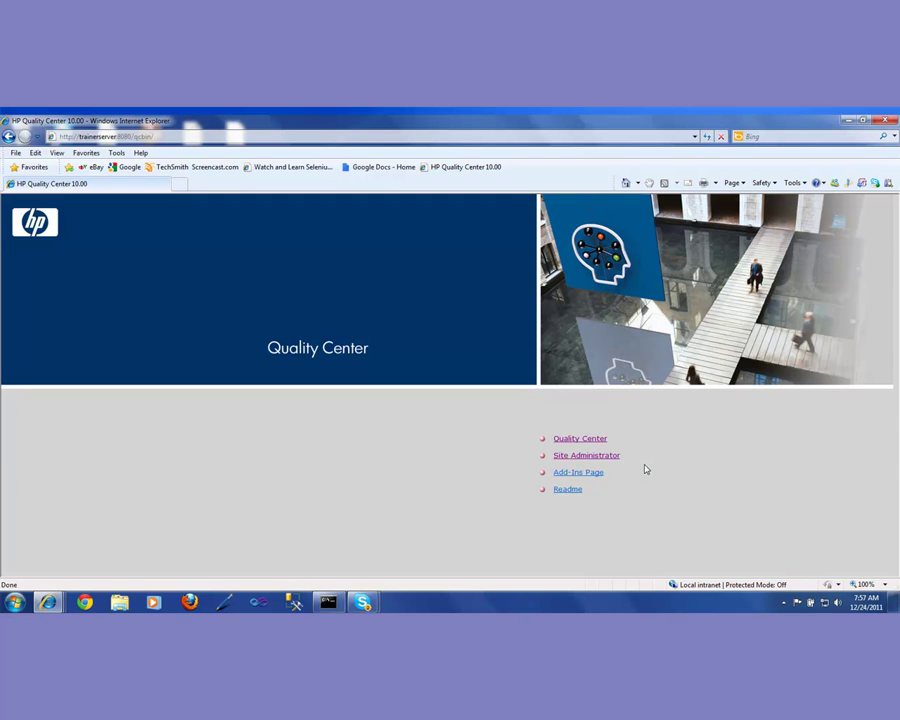
{"action": "left_click", "coordinate": [611, 456]}
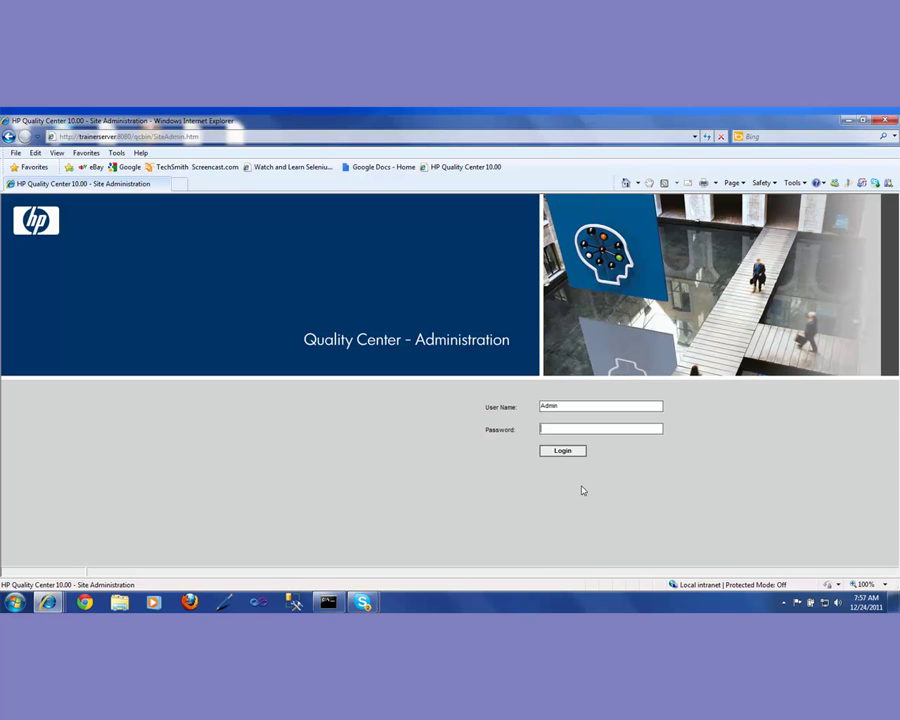
{"action": "left_click", "coordinate": [566, 450]}
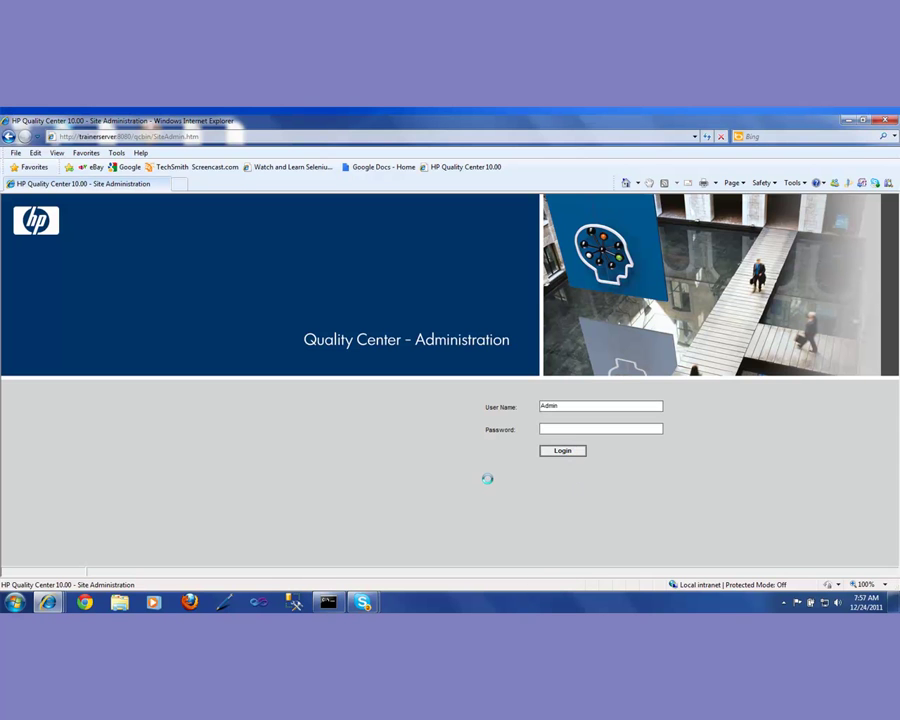